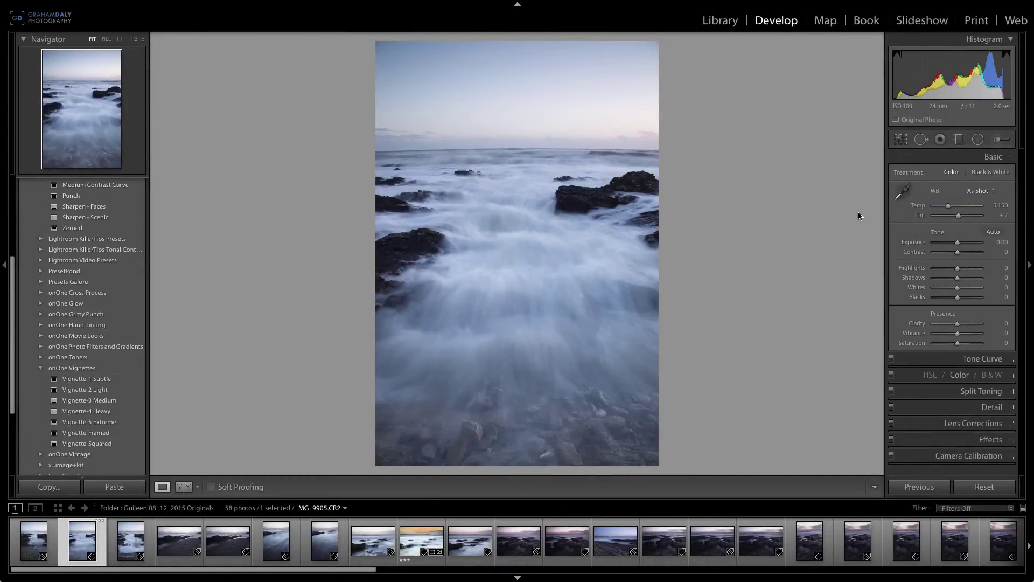
- Turn on Canon EF 24-105mm profile corrections and Remove Chromatic Aberration in Lens Corrections
click(978, 424)
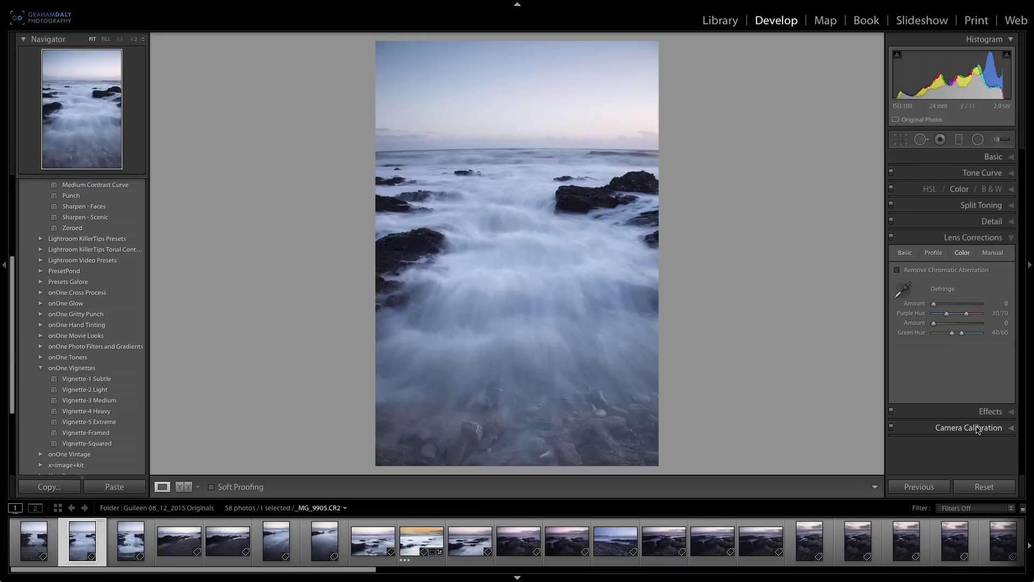
click(934, 255)
click(937, 270)
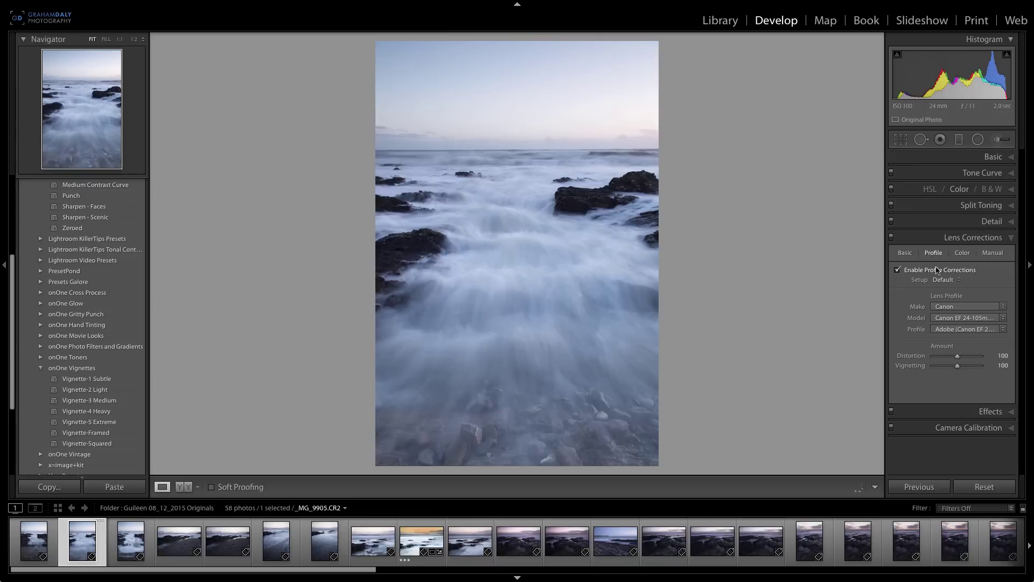
click(961, 253)
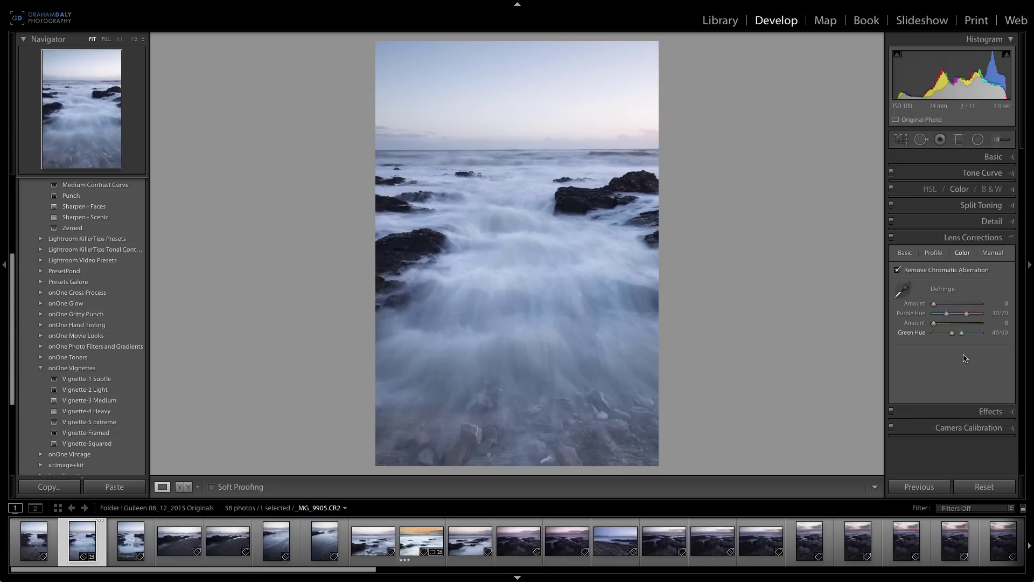
- Apply the Camera Landscape calibration profile to give the sea and sky richer blues
click(969, 428)
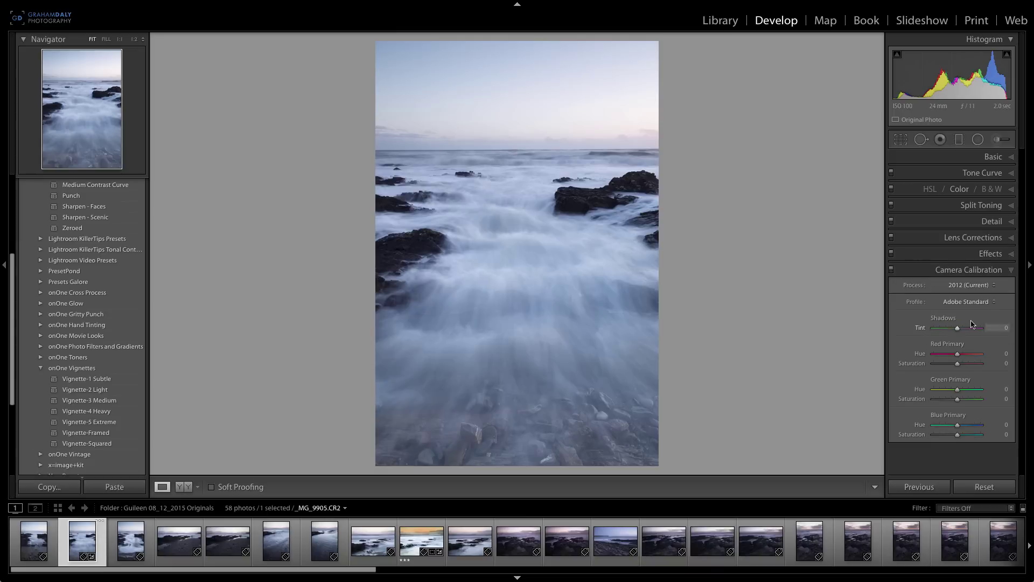
click(970, 302)
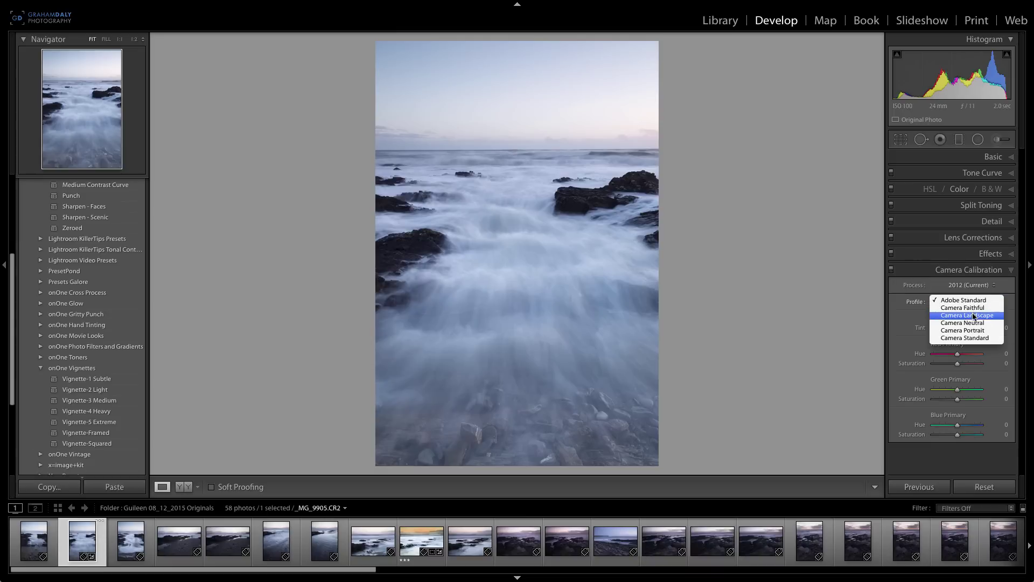
click(972, 317)
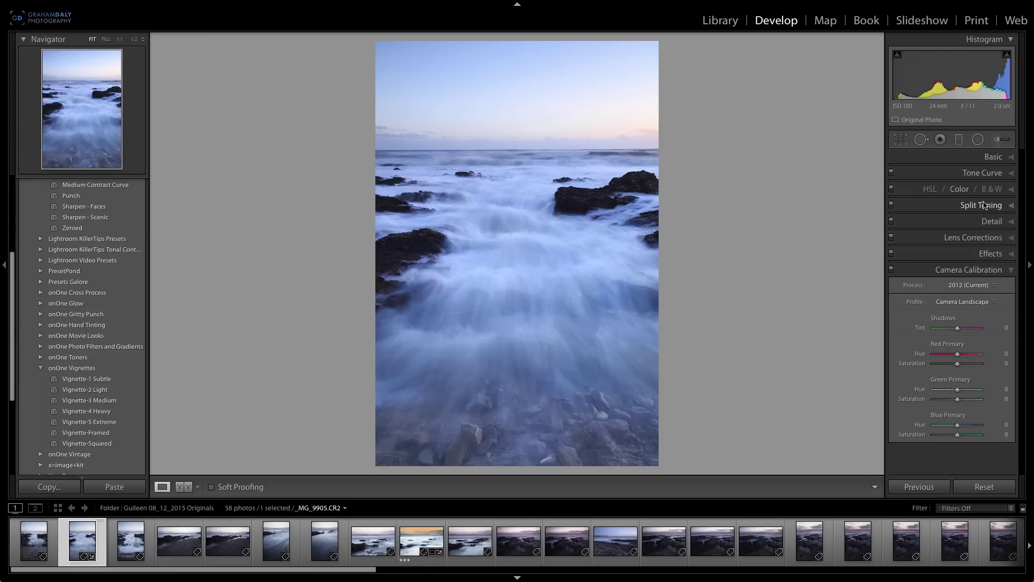
click(990, 158)
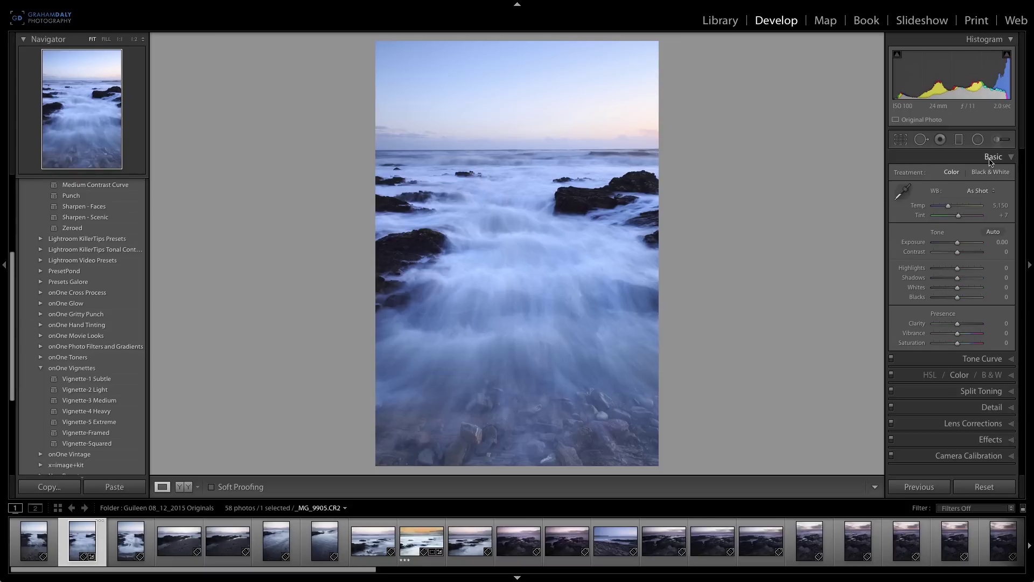
- Set the white balance to Temp 7500 and Tint +5 for a warm sunset glow
click(996, 205)
text(7500)
key(Return)
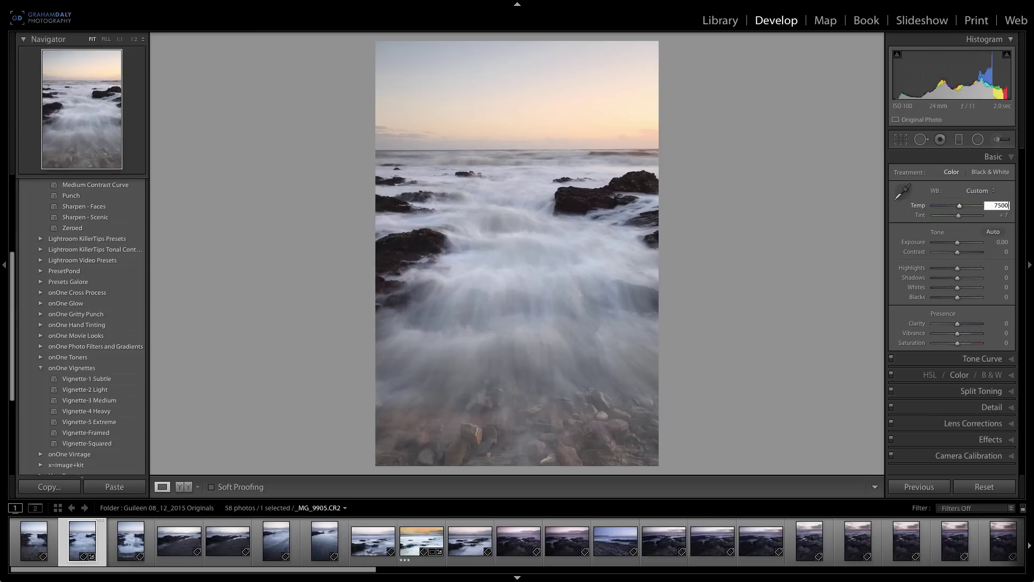
key(Return)
click(1000, 214)
text(5)
key(Return)
- With Visualize Spots on and its threshold raised, heal two dust spots in the upper sky
click(921, 140)
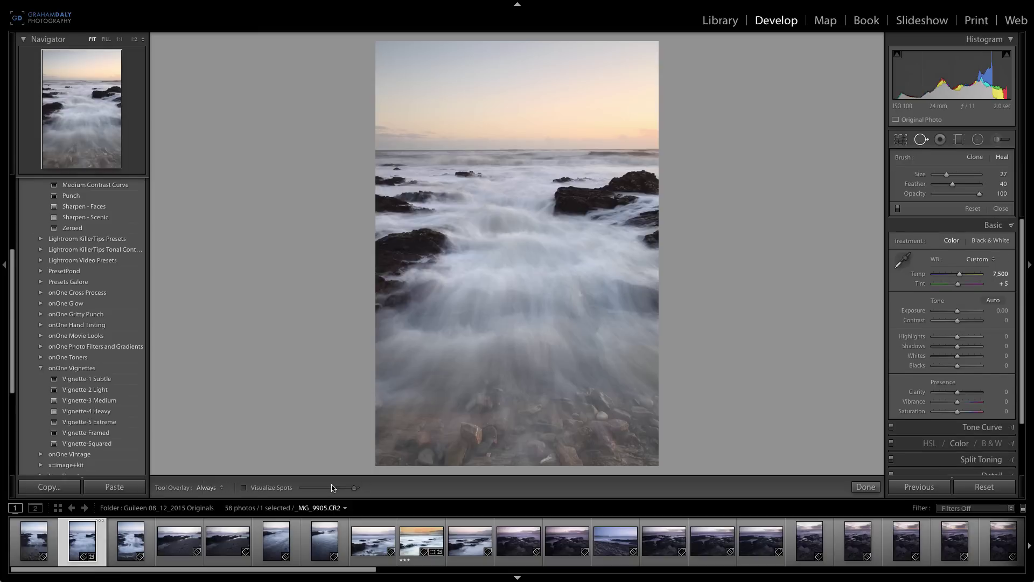
click(253, 489)
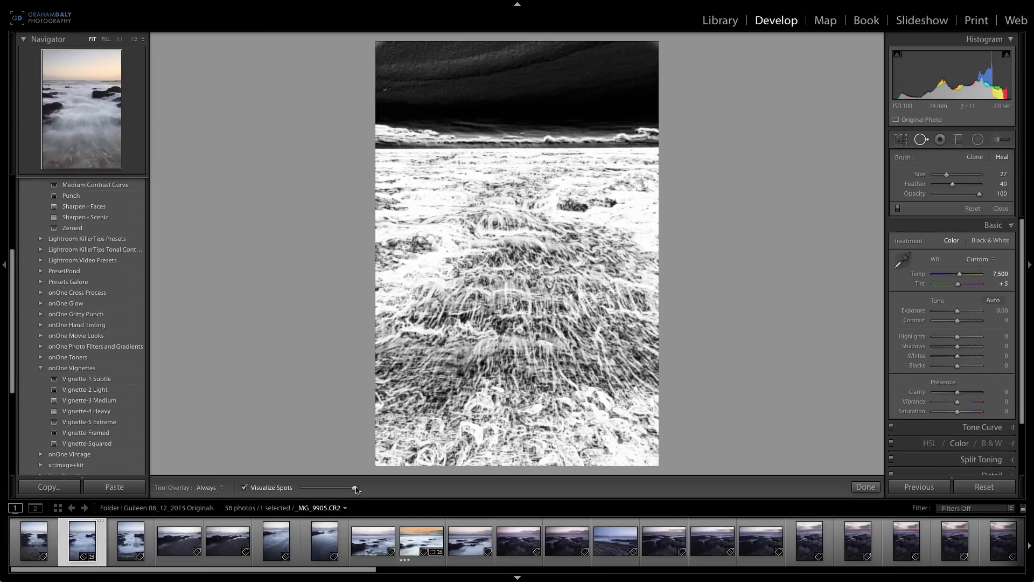
drag(356, 489, 360, 489)
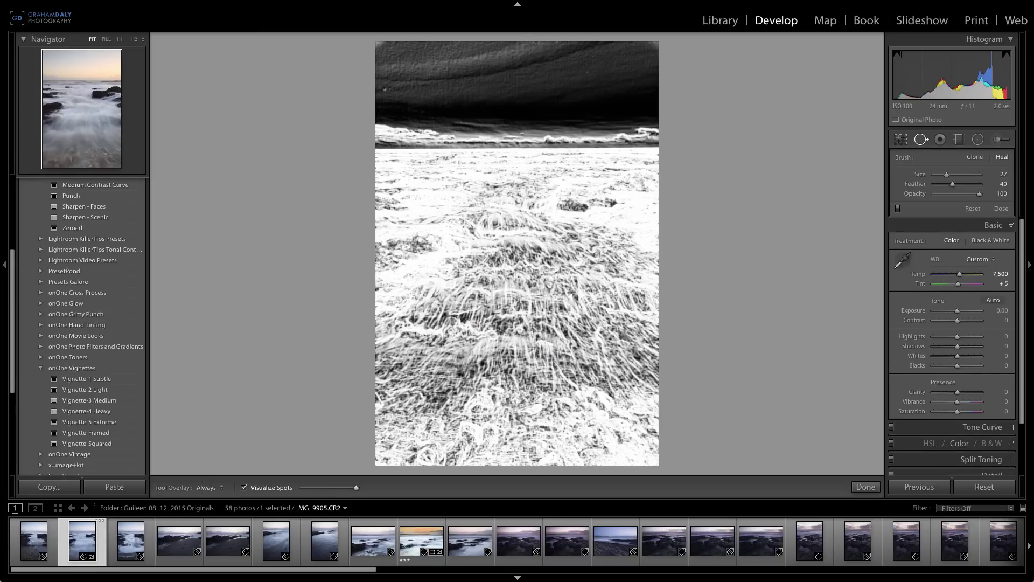
click(385, 90)
click(587, 73)
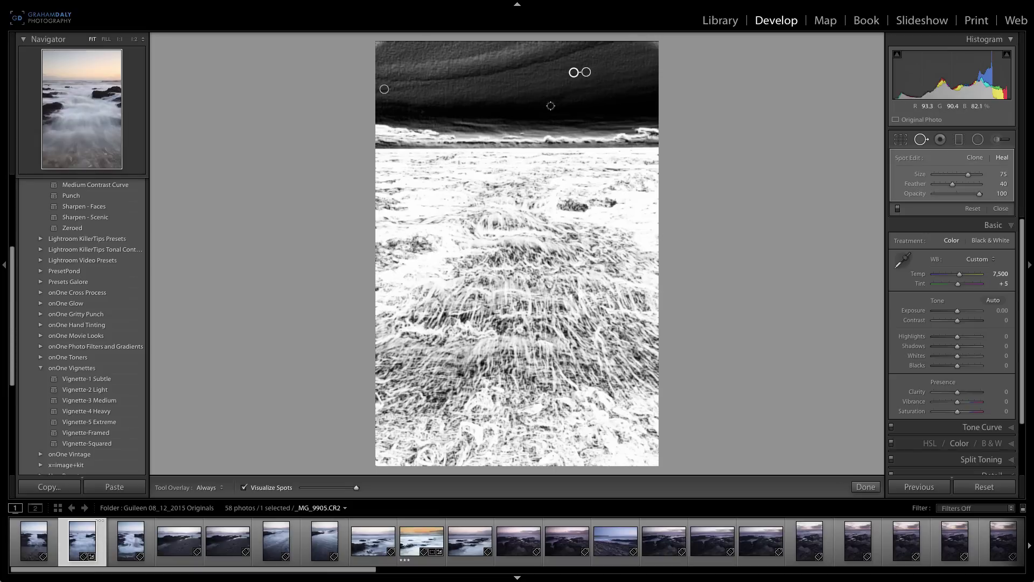
- Leave spot healing and apply the Spot Removal point curve to invert the tones
key(q)
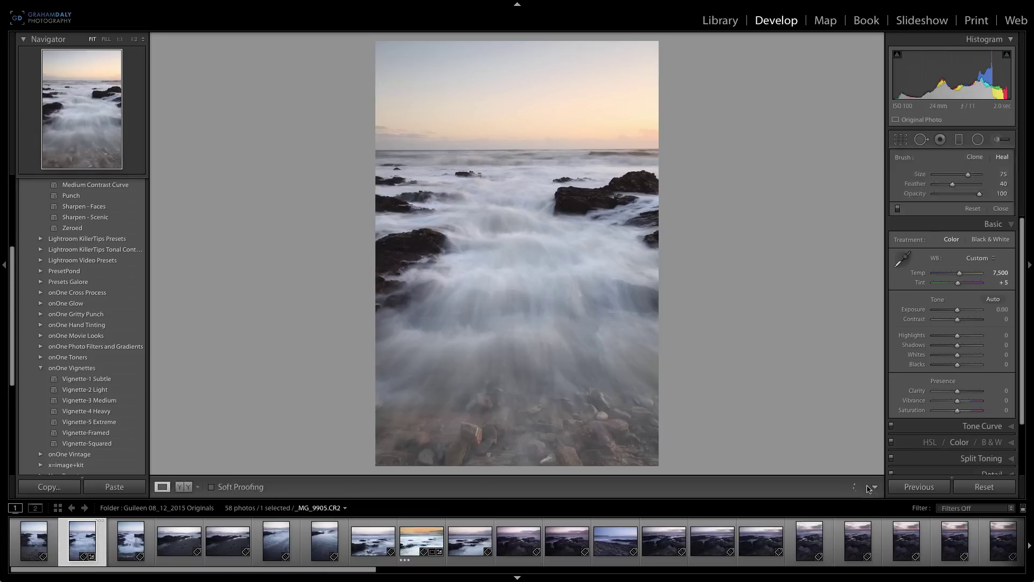
click(981, 361)
click(941, 350)
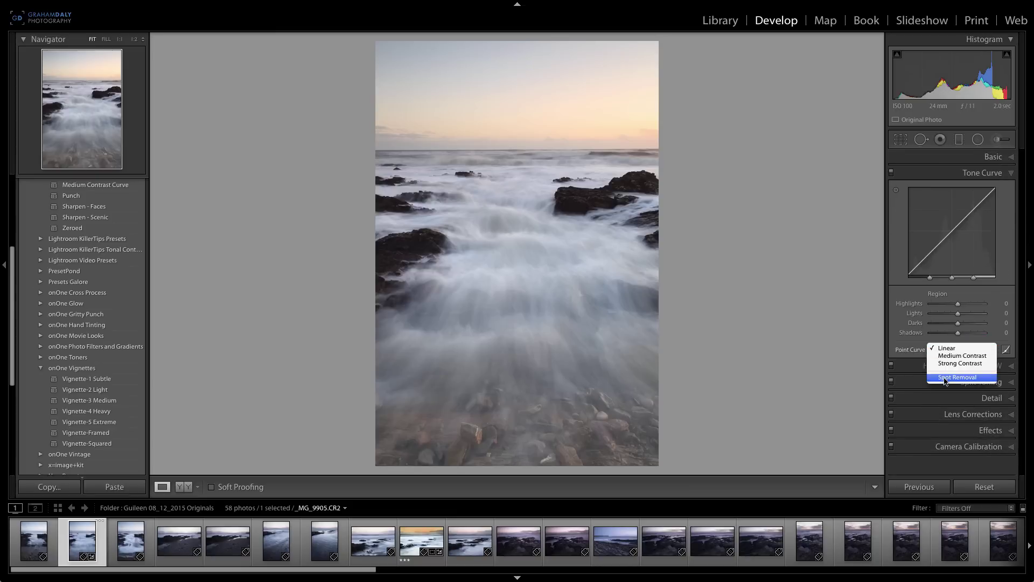
click(945, 377)
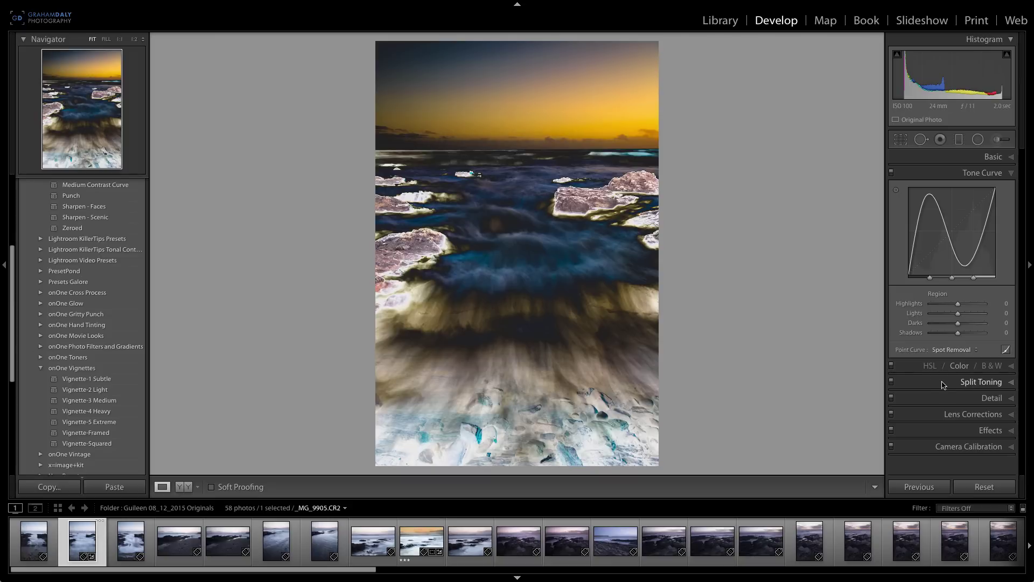
- Drag Exposure to about -0.85 so dirt marks stand out
click(986, 156)
drag(962, 240, 948, 244)
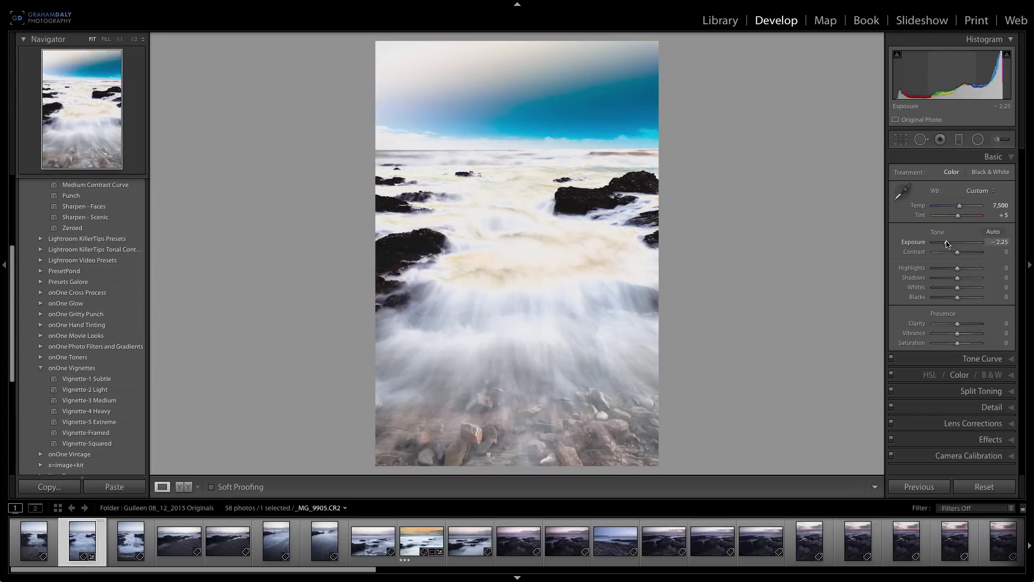
drag(947, 244, 954, 242)
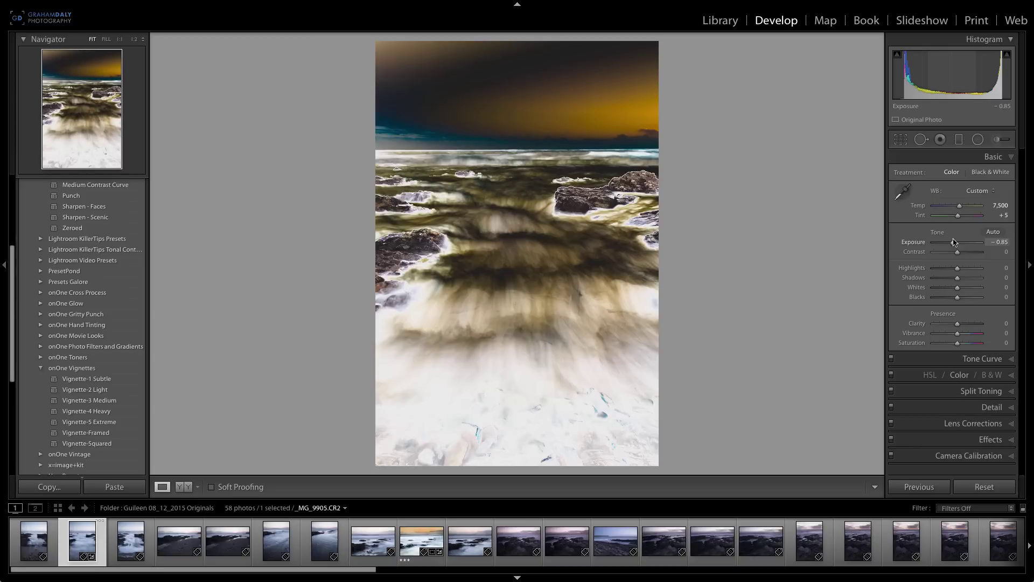
- Zoom to 1:1 and pan across the inverted sky, sea and rocks hunting dirt marks, then fit the view
click(623, 132)
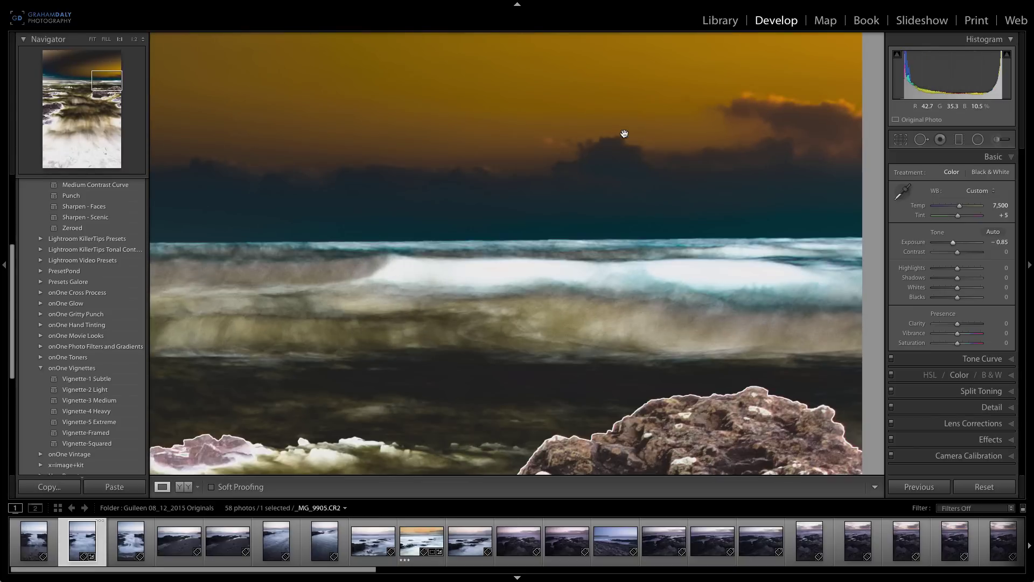
drag(619, 143, 576, 302)
drag(668, 81, 672, 344)
drag(692, 169, 689, 350)
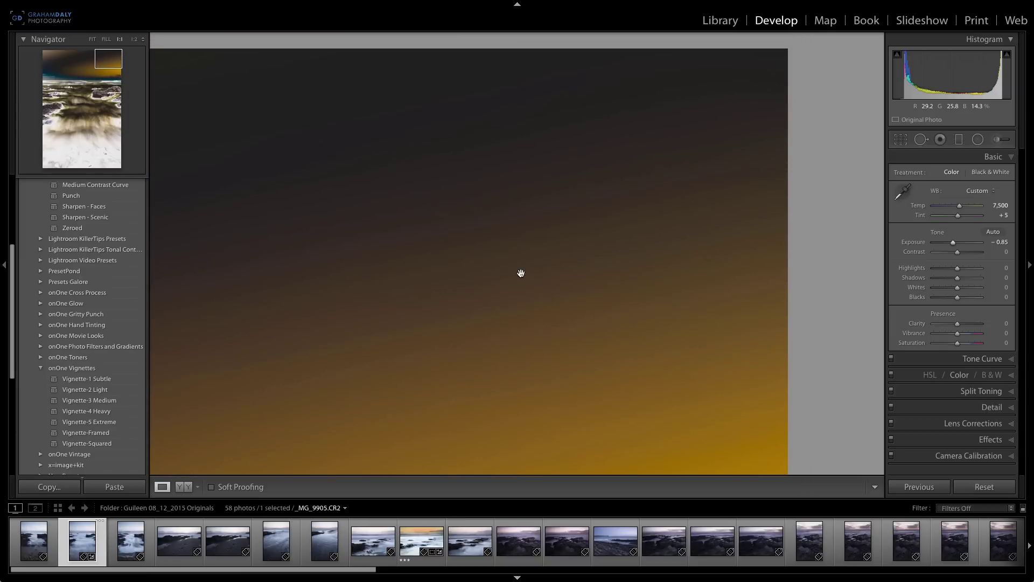
drag(522, 275, 674, 247)
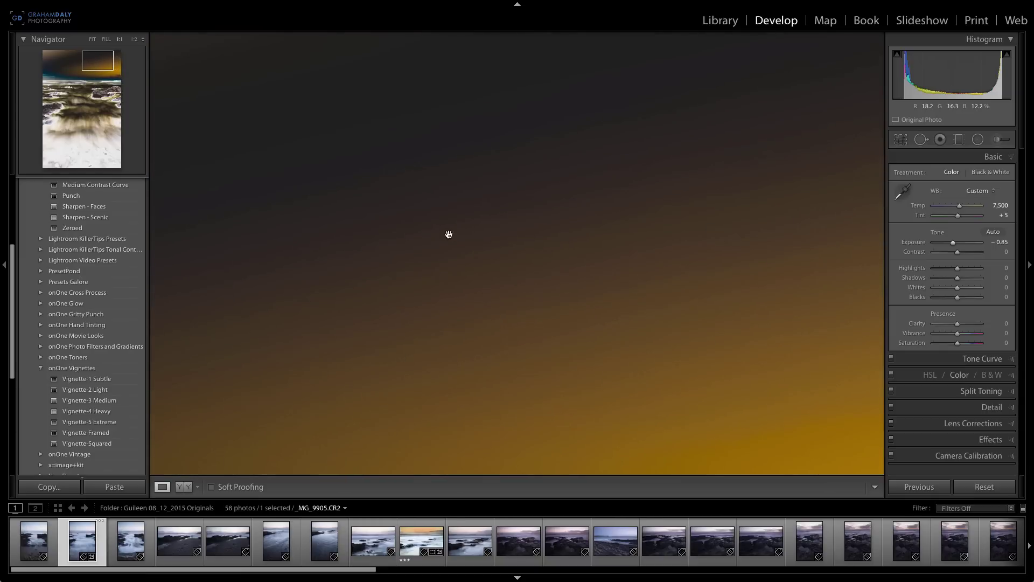
drag(448, 234, 808, 198)
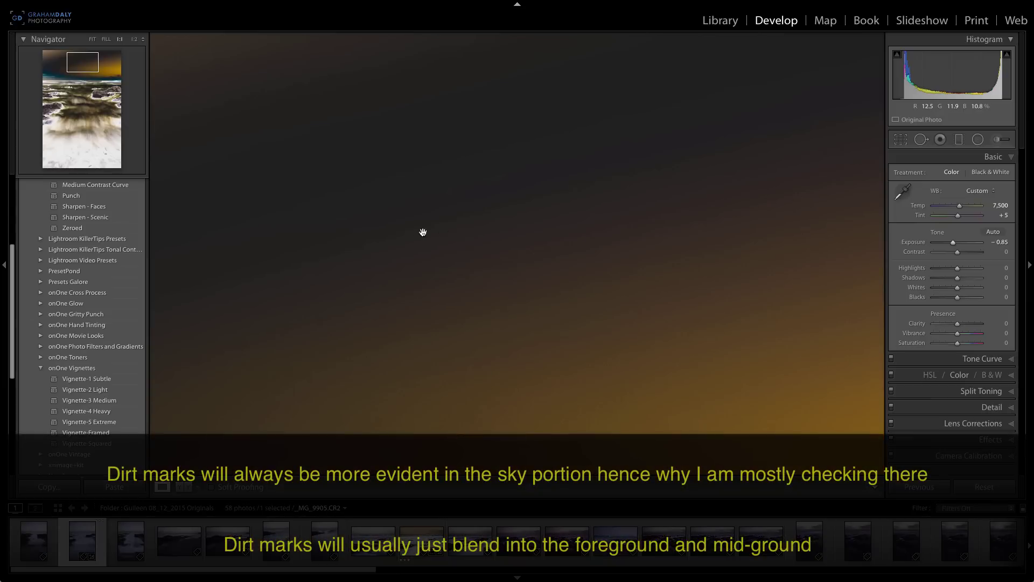
drag(422, 231, 772, 205)
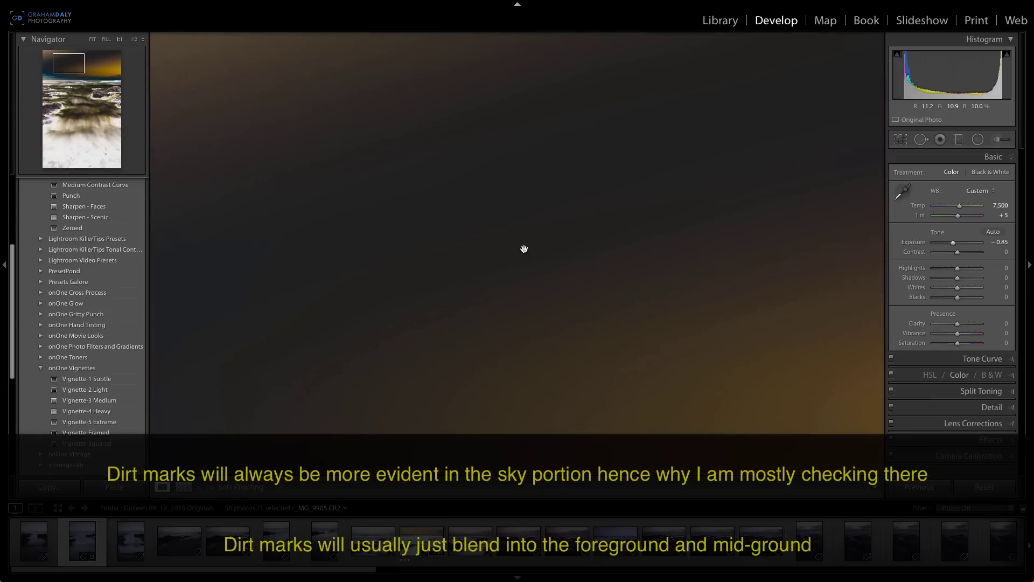
drag(411, 248, 763, 211)
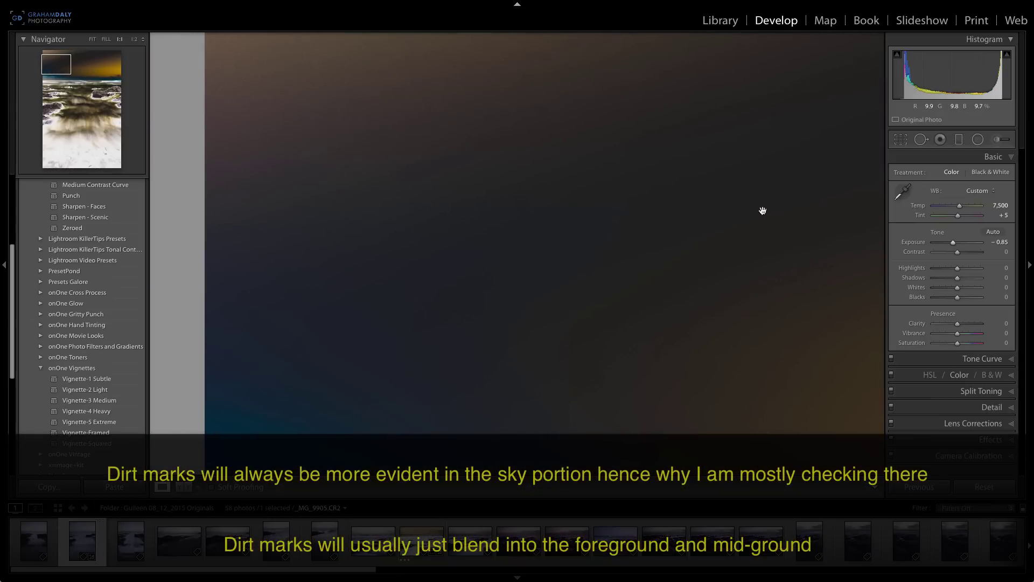
drag(541, 349, 522, 159)
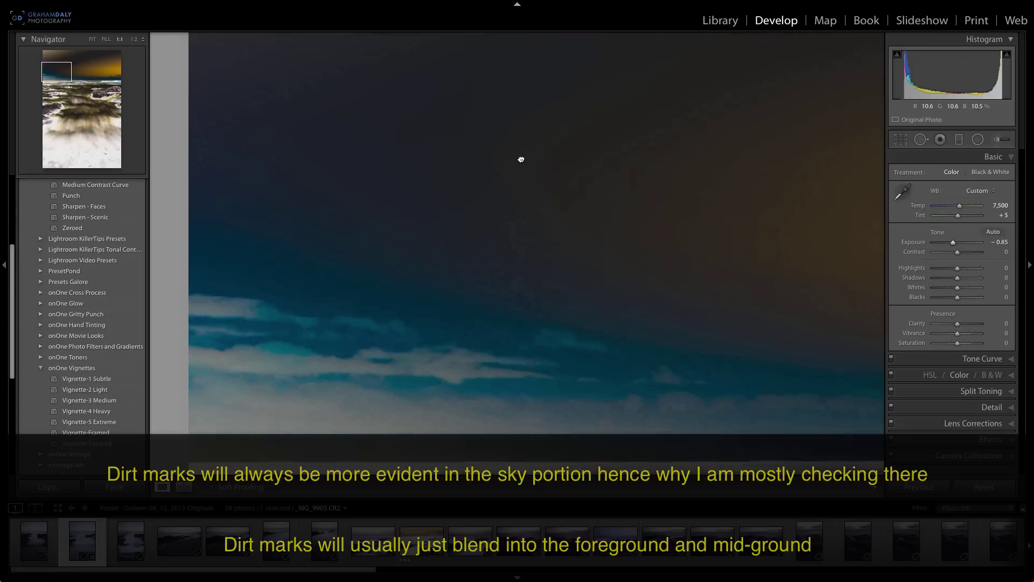
drag(469, 376, 484, 154)
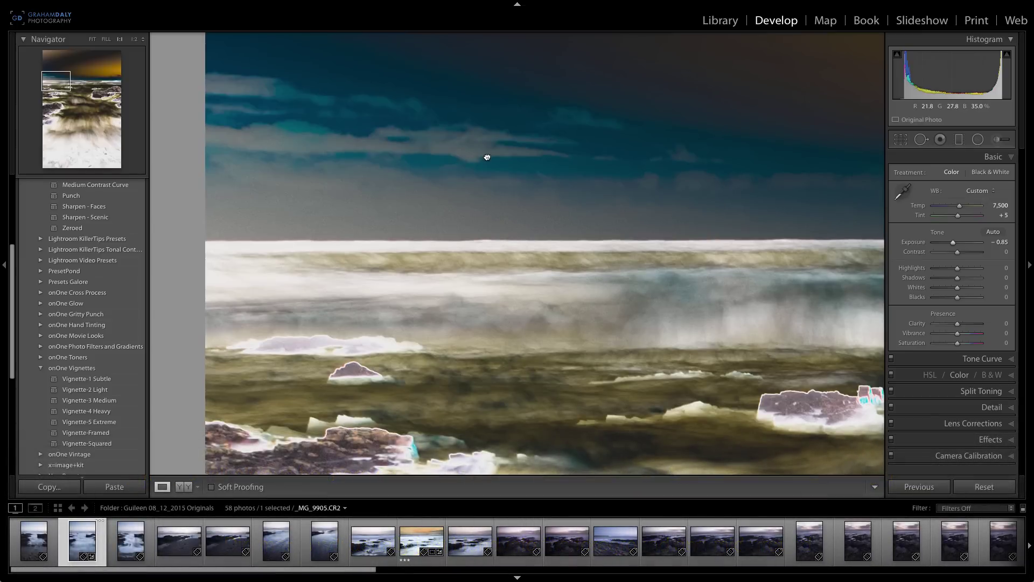
drag(483, 157, 265, 166)
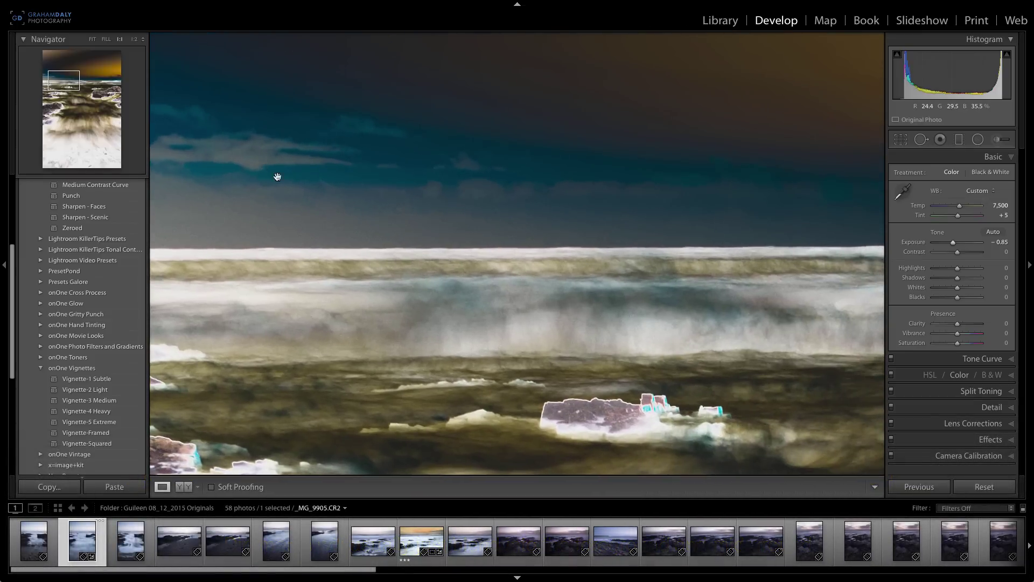
drag(680, 292, 342, 171)
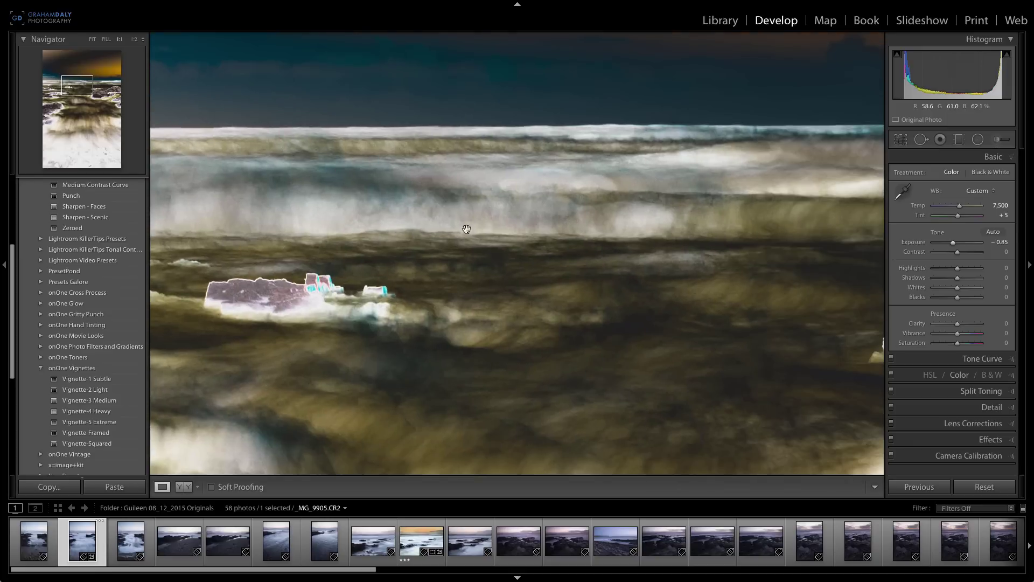
click(537, 243)
- Reset Exposure to 0.00 and the point curve to Linear
click(998, 242)
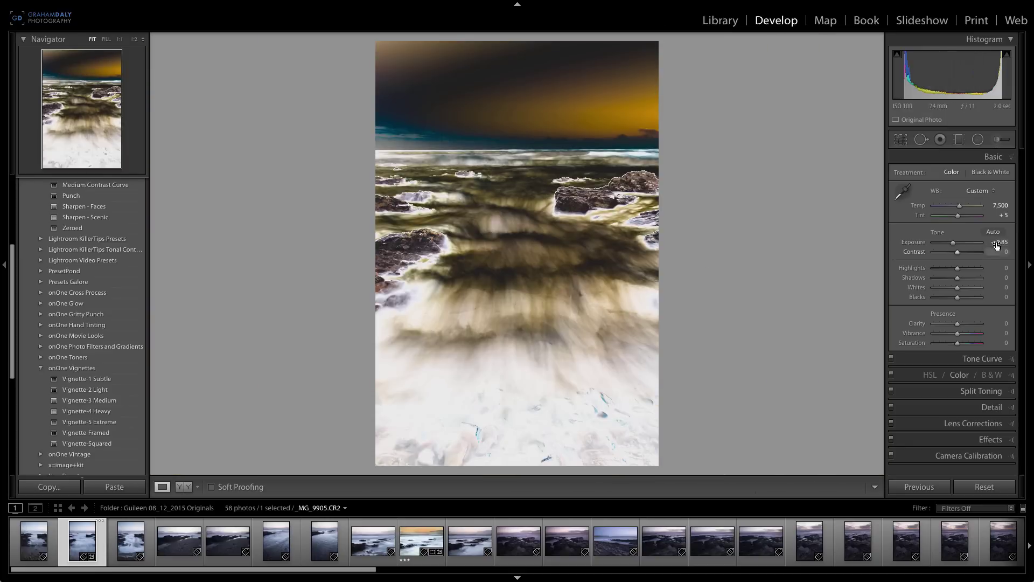
text(0)
key(Return)
click(985, 358)
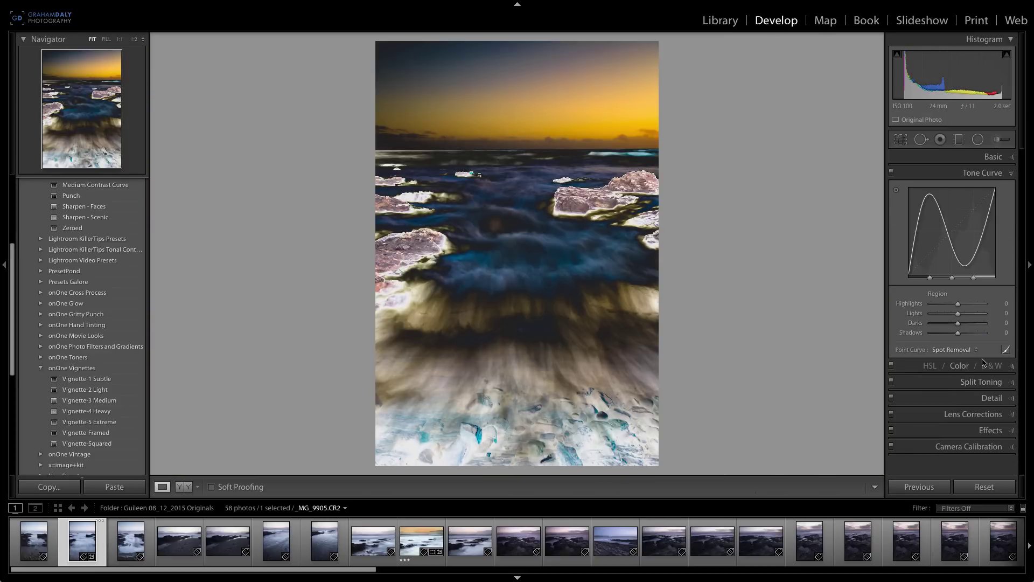
click(951, 350)
click(960, 322)
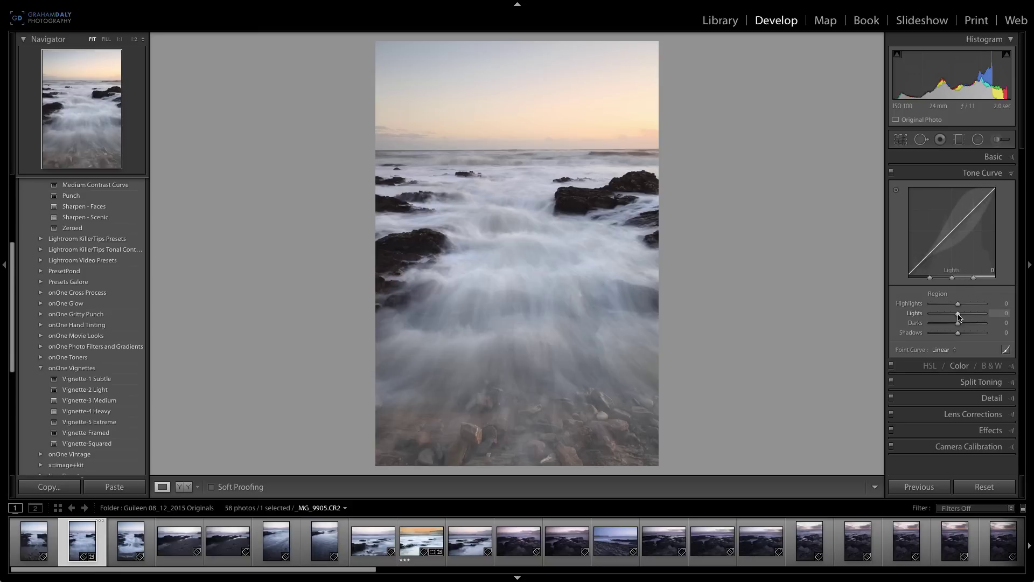
- Set the tone curve Lights to +30 and lower Darks to -15
drag(959, 317, 966, 316)
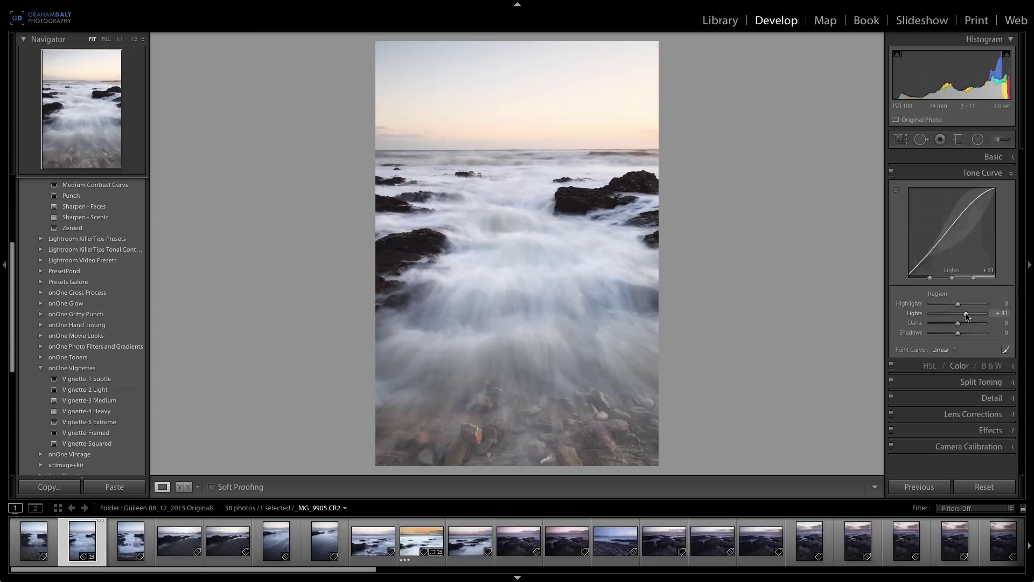
drag(966, 317, 965, 317)
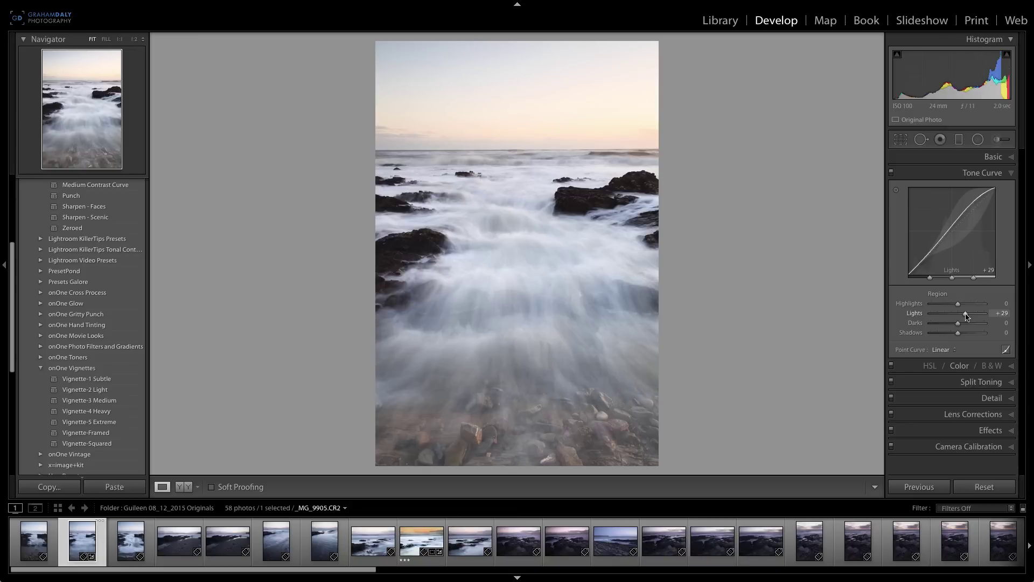
click(999, 313)
text(30)
key(Return)
drag(958, 323, 959, 326)
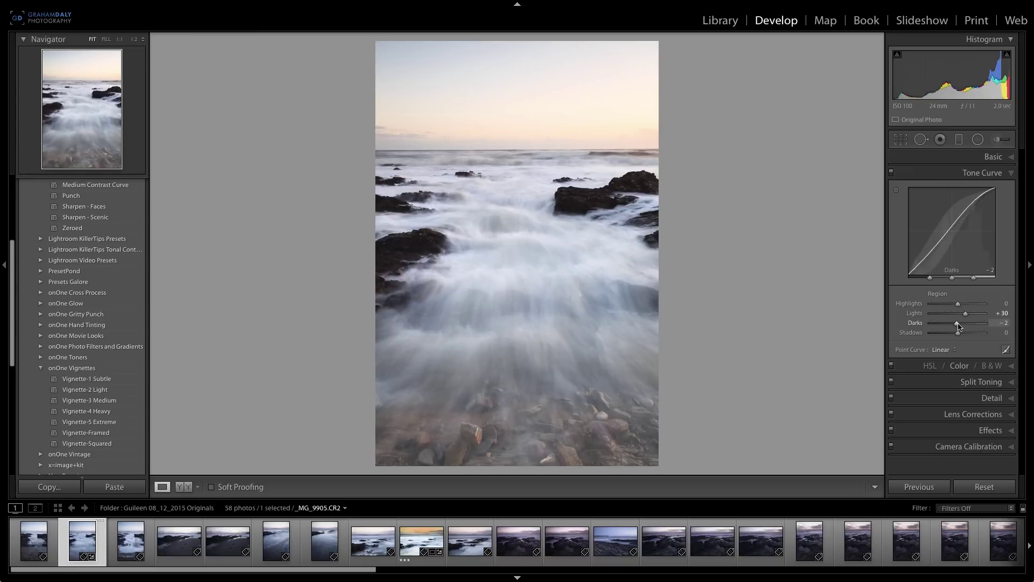
key(ctrl+z)
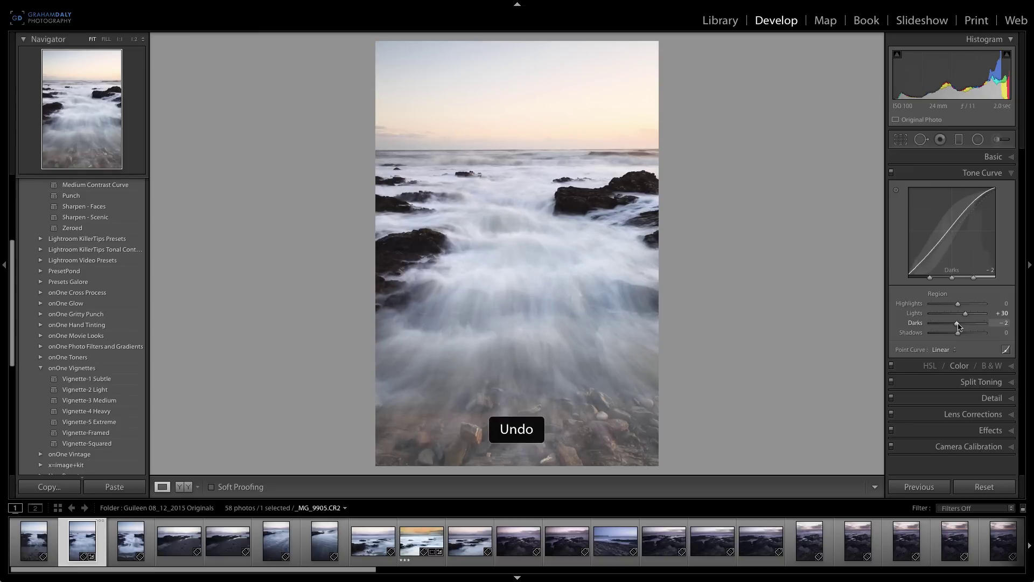
drag(958, 325, 954, 326)
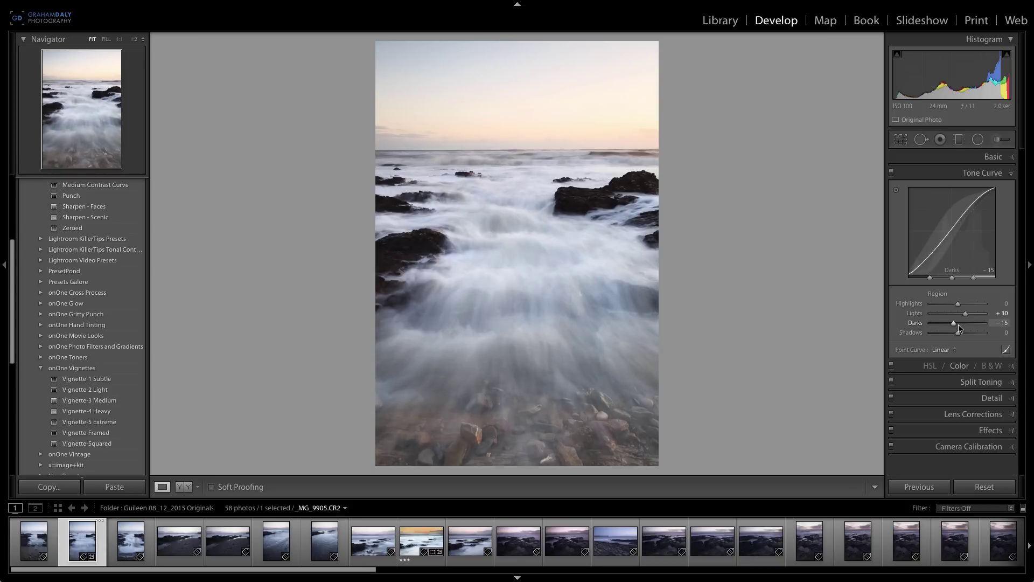
- Try lowering Highlights in Basic, undo it back to 0, and start a graduated filter
click(998, 157)
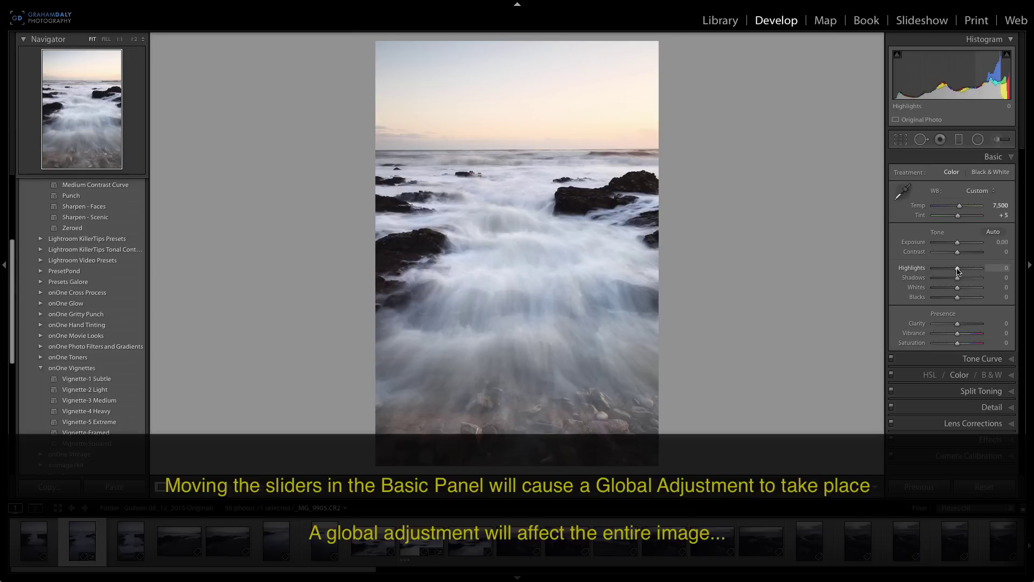
mouse_move(958, 271)
mouse_down()
mouse_move(941, 274)
mouse_move(952, 274)
mouse_up()
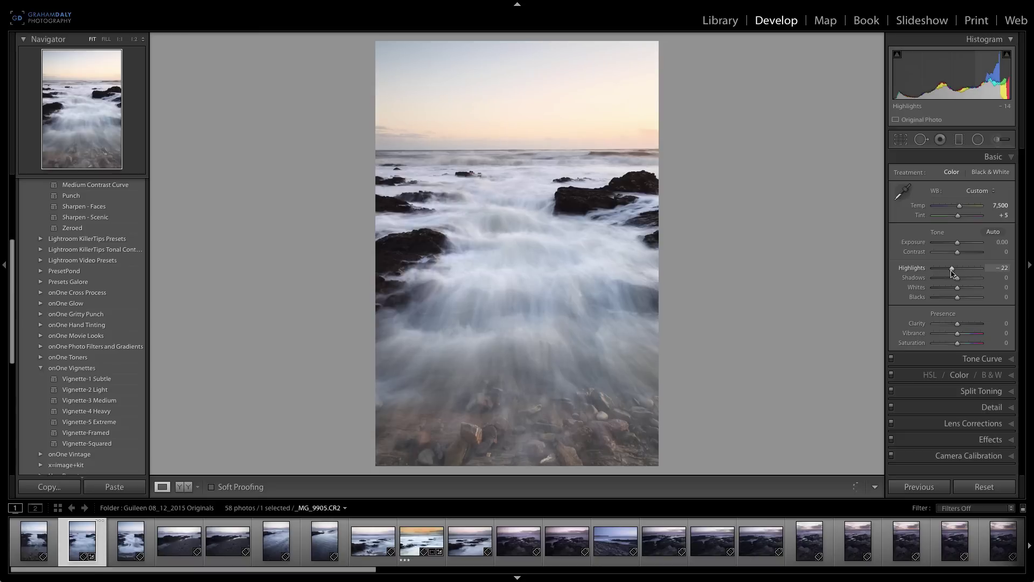
key(ctrl+z)
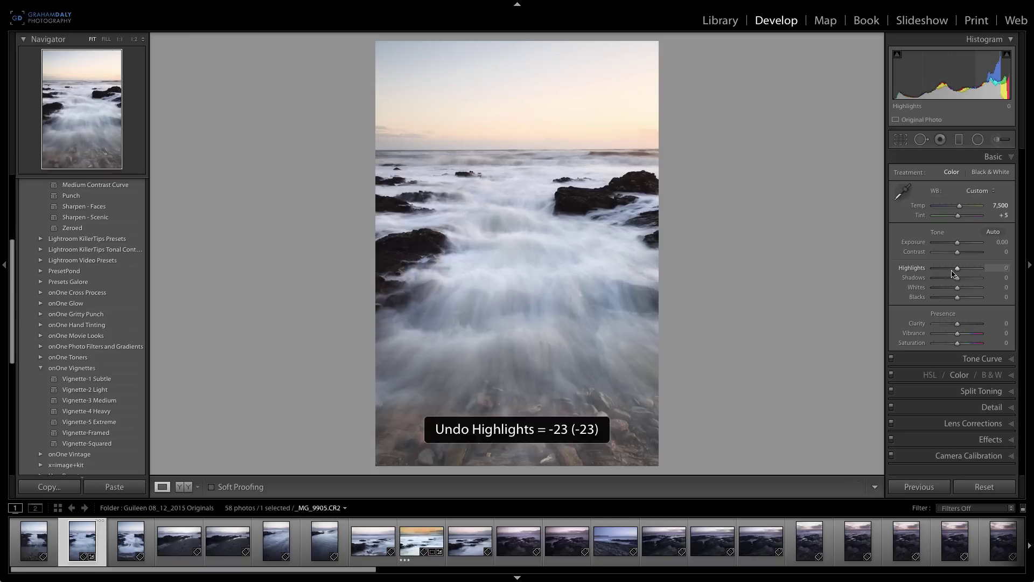
click(959, 140)
- Draw a Highlights-preset graduated filter from the top of the sky to the horizon
click(947, 172)
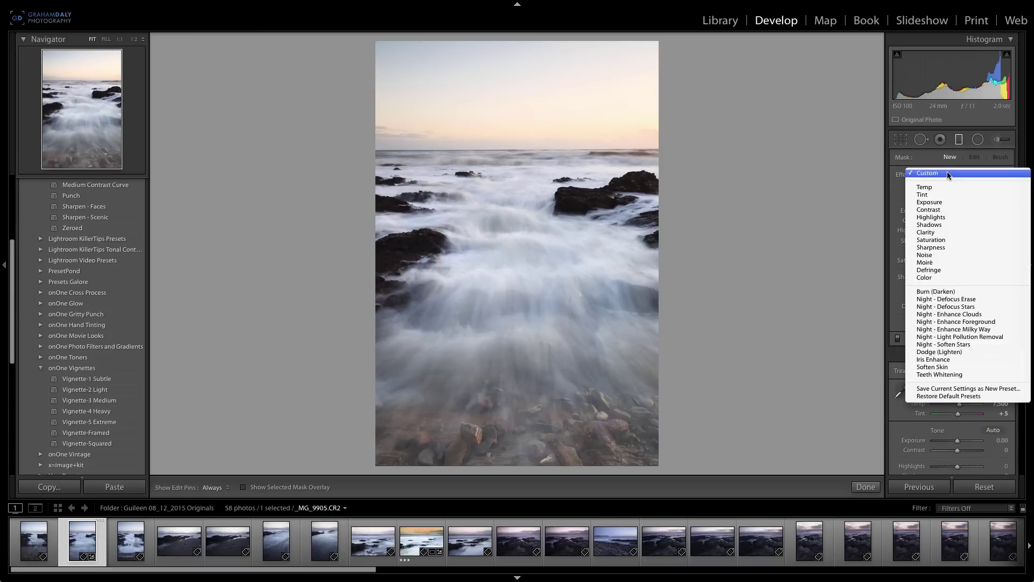
click(948, 218)
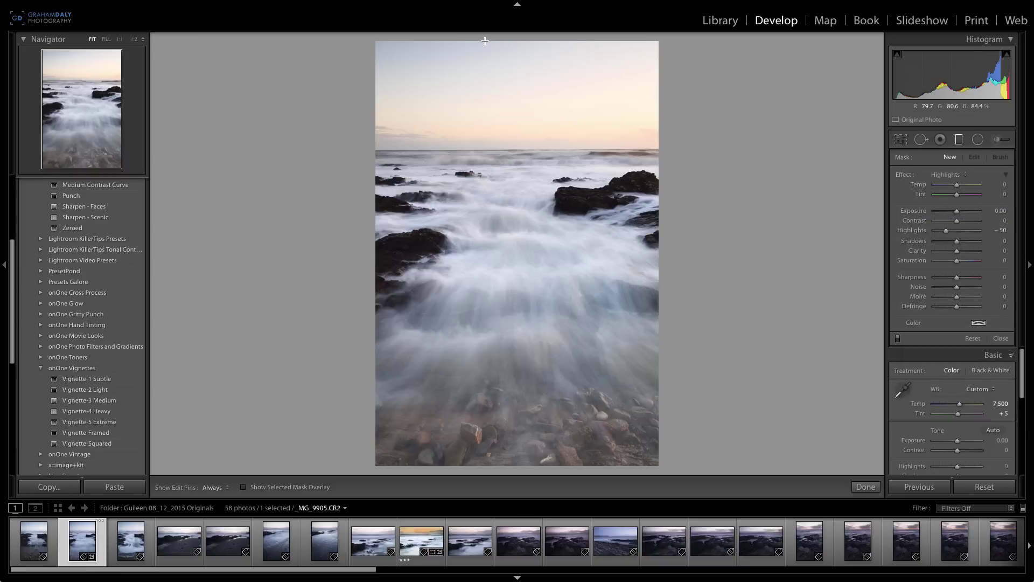
drag(485, 41, 473, 259)
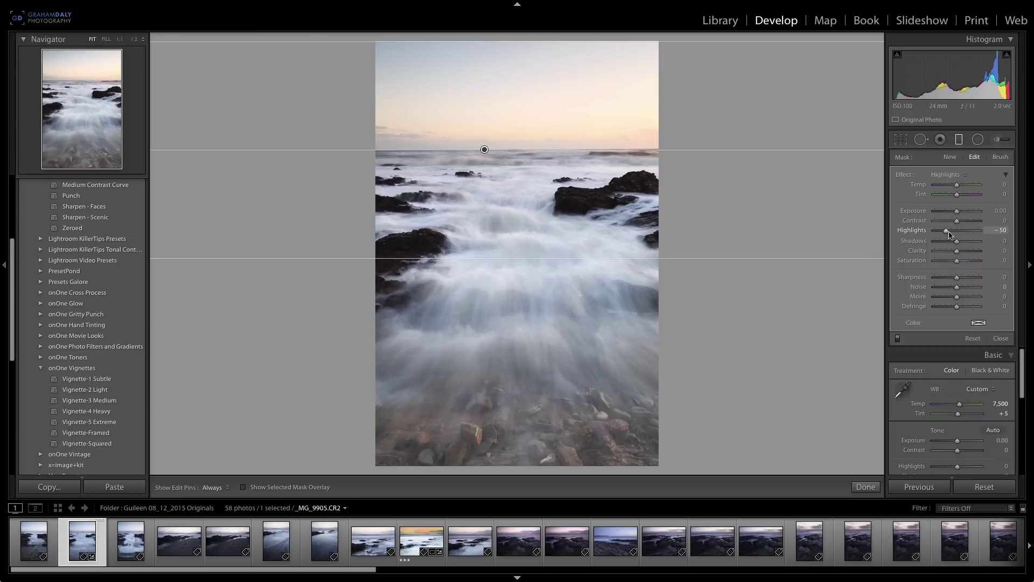
- Give the sky filter Exposure -0.40 and Contrast 20
drag(959, 211, 957, 215)
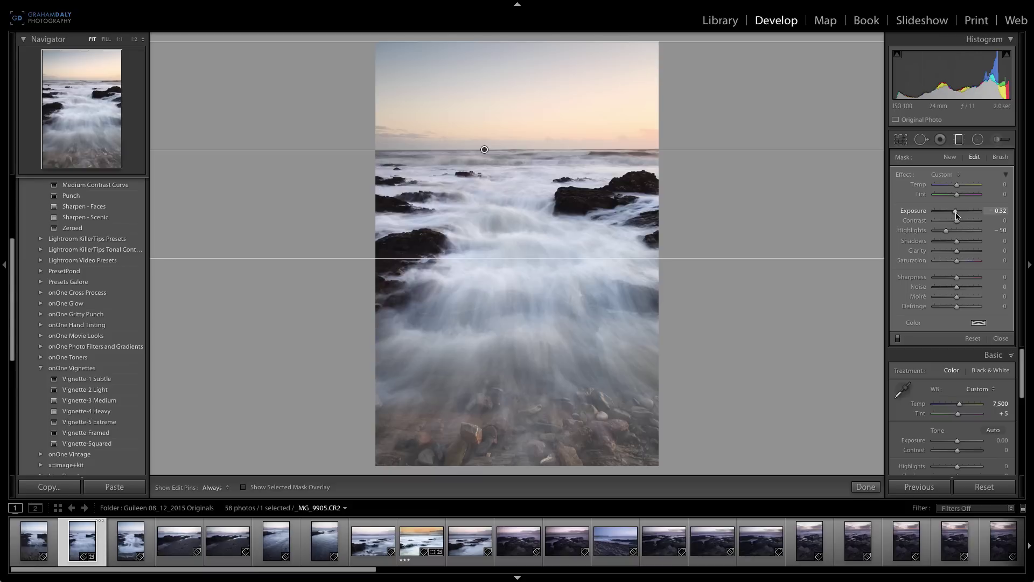
click(1006, 211)
text(-0.4)
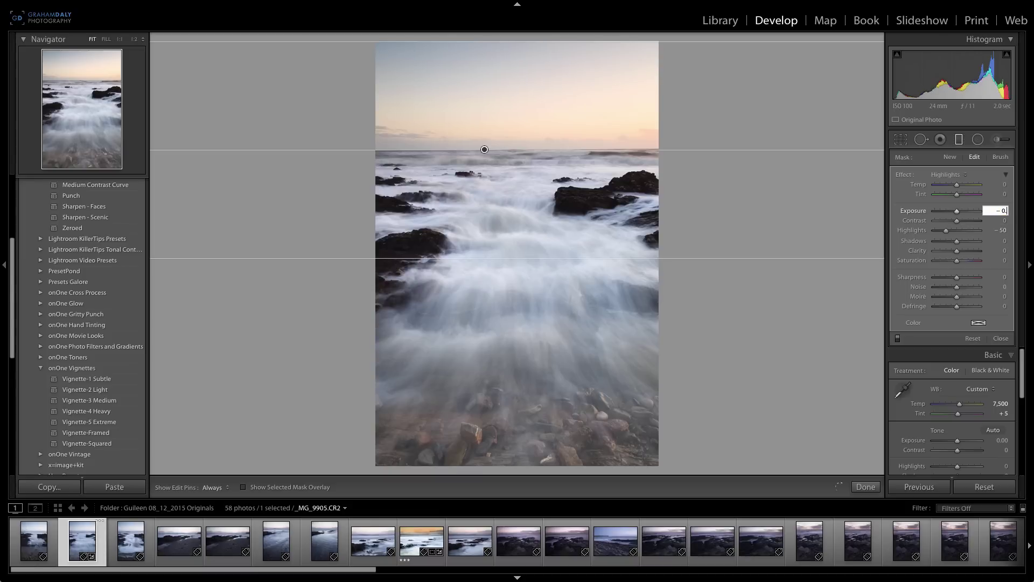
key(Return)
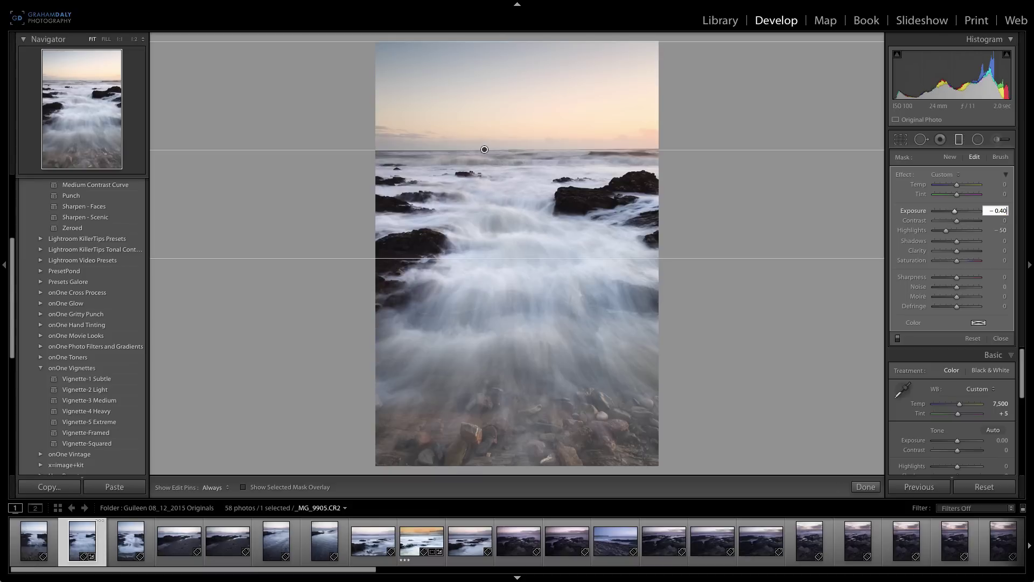
click(1005, 220)
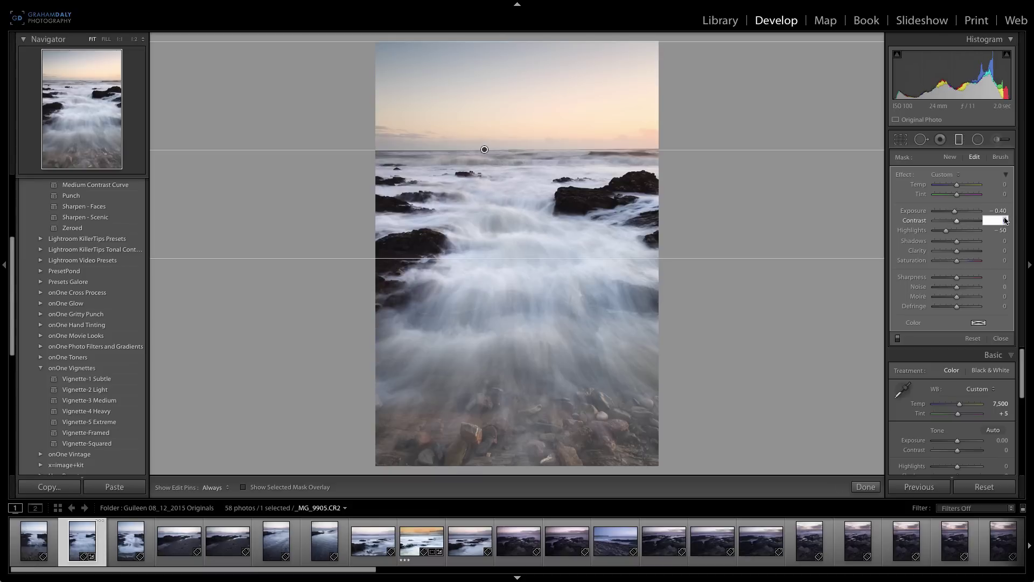
text(20)
key(Return)
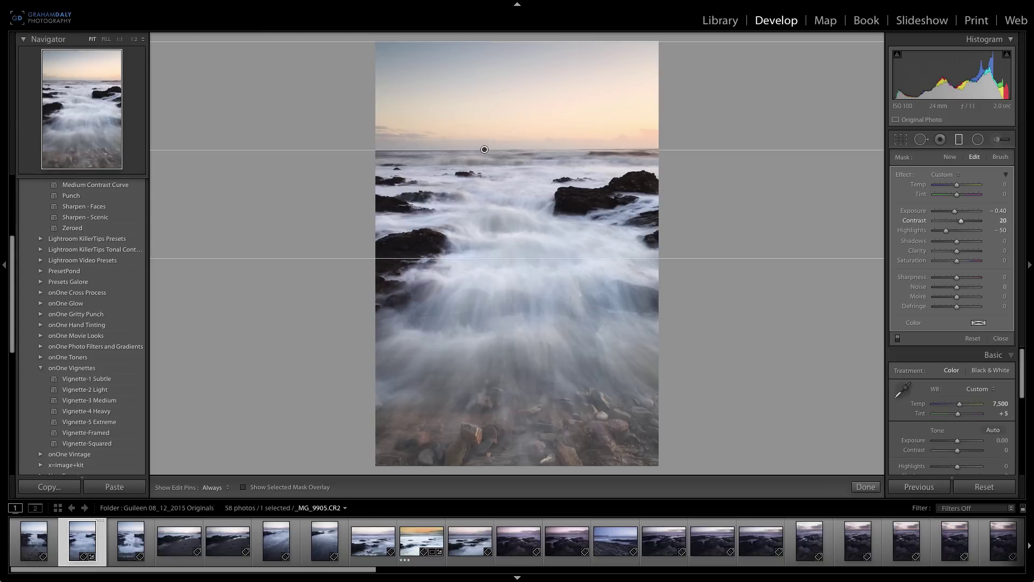
- Set the filter's Clarity to 20, Noise to 10 and Saturation to 12, then finish it
click(995, 251)
text(30)
key(BackSpace)
key(BackSpace)
text(20)
key(Return)
click(998, 287)
text(10)
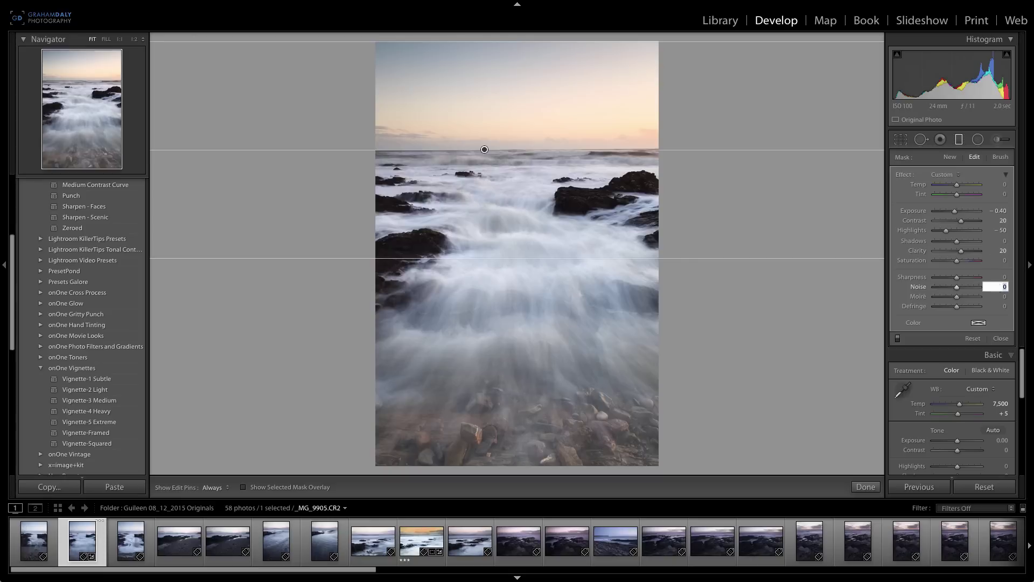
key(Return)
drag(956, 261, 960, 264)
click(866, 486)
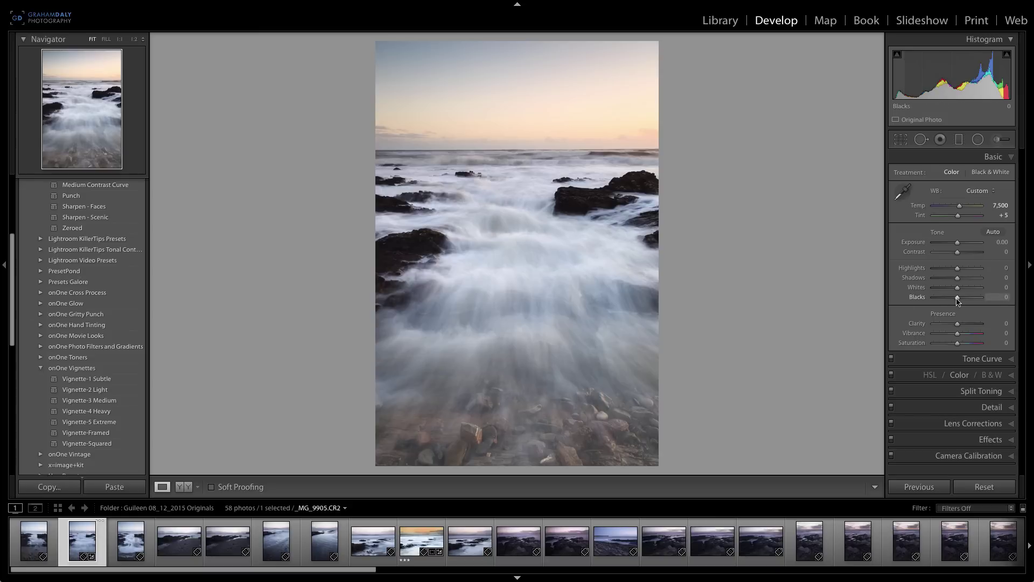
- Lower Blacks to -25 while watching the shadow clipping preview
drag(957, 301, 947, 300)
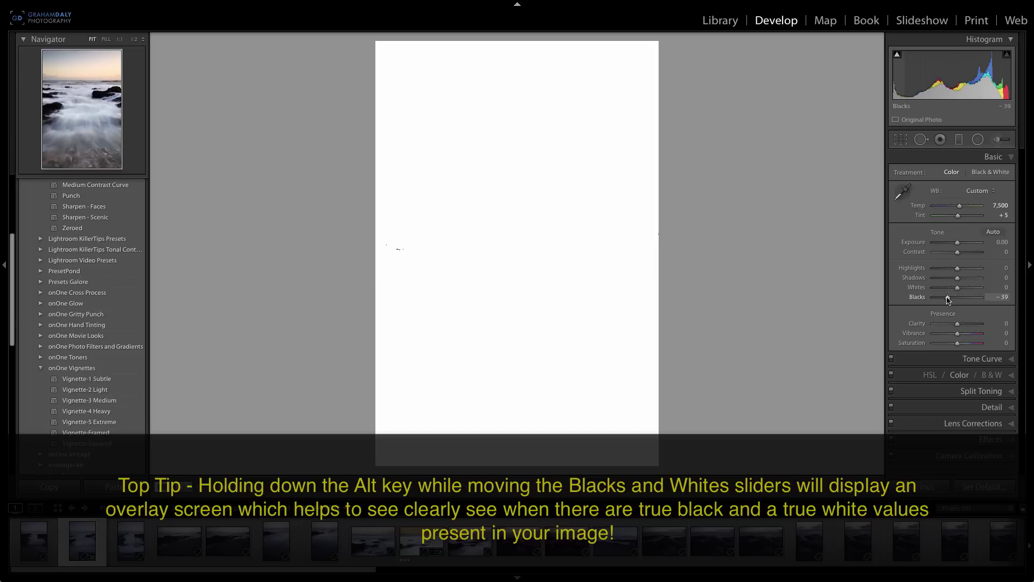
drag(948, 300, 949, 300)
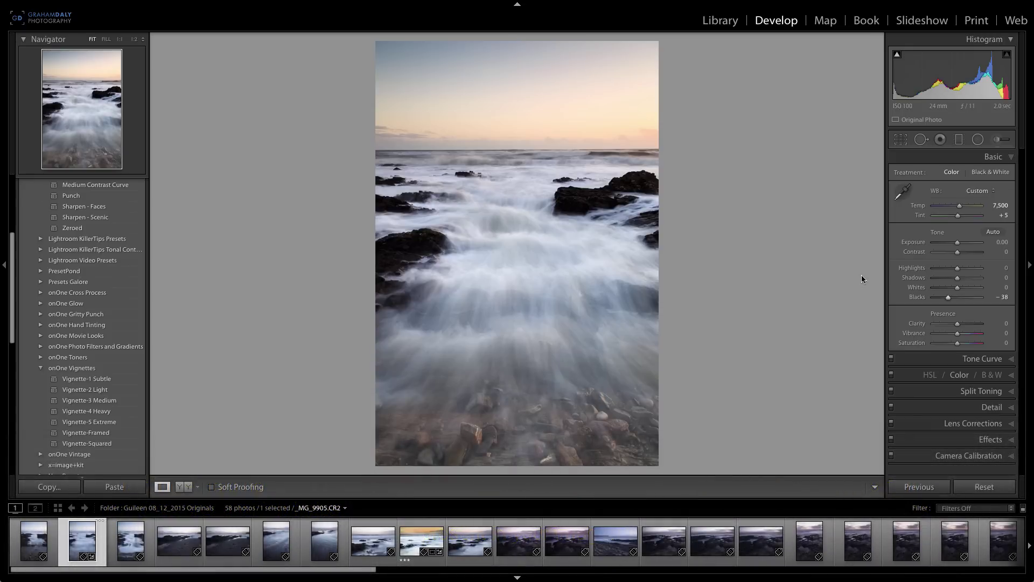
drag(948, 297, 952, 300)
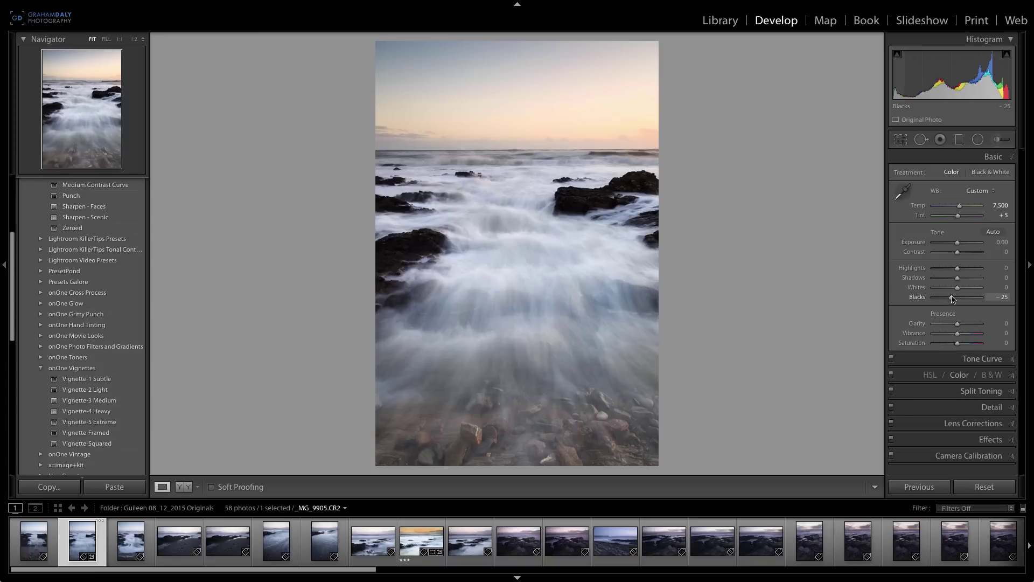
- Raise Whites to +48 while watching the highlight clipping preview
drag(957, 289, 970, 288)
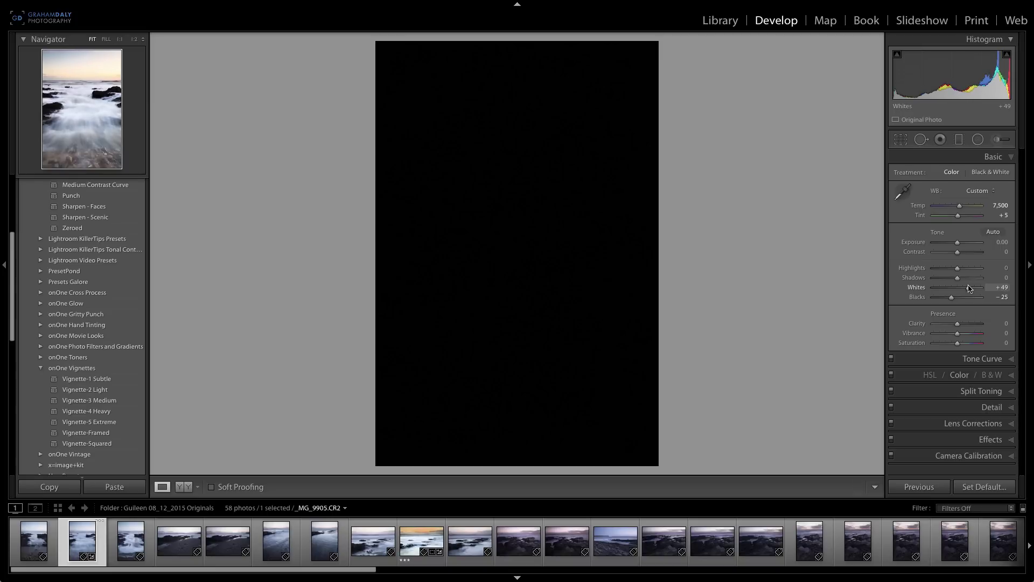
drag(969, 288, 968, 289)
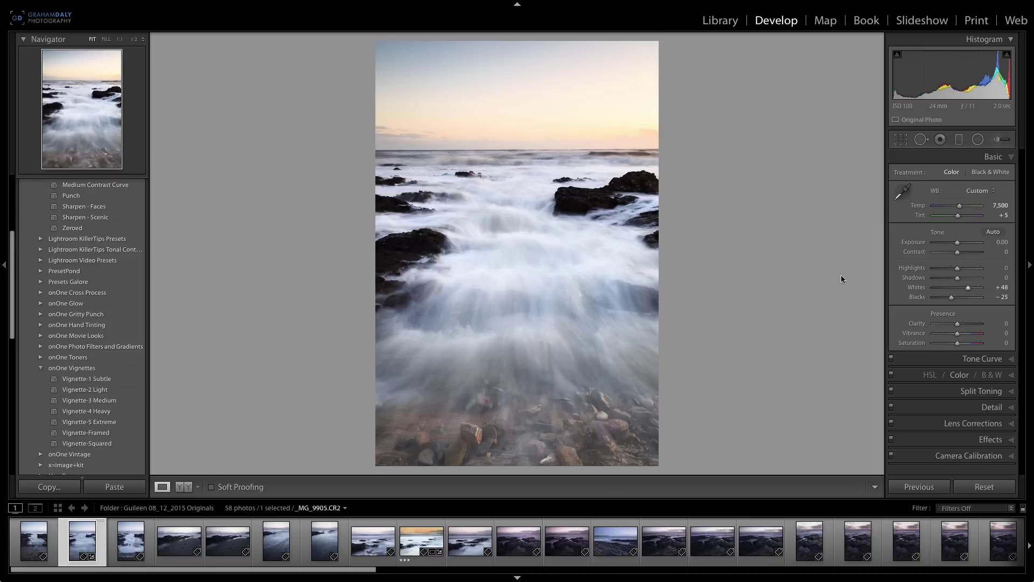
- Set the sky graduated filter's Exposure to -0.80 and move it slightly lower
key(m)
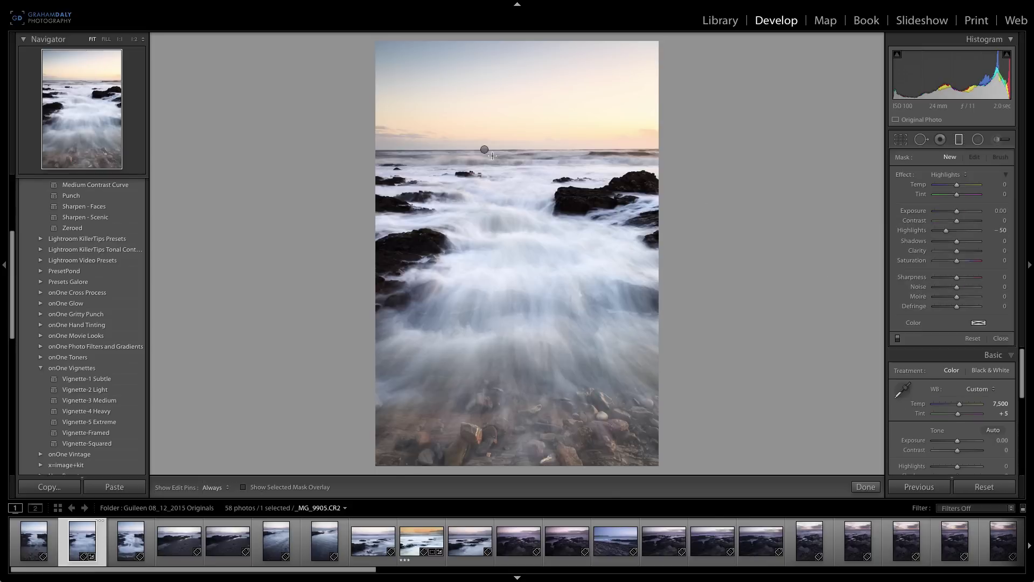
drag(954, 210, 951, 214)
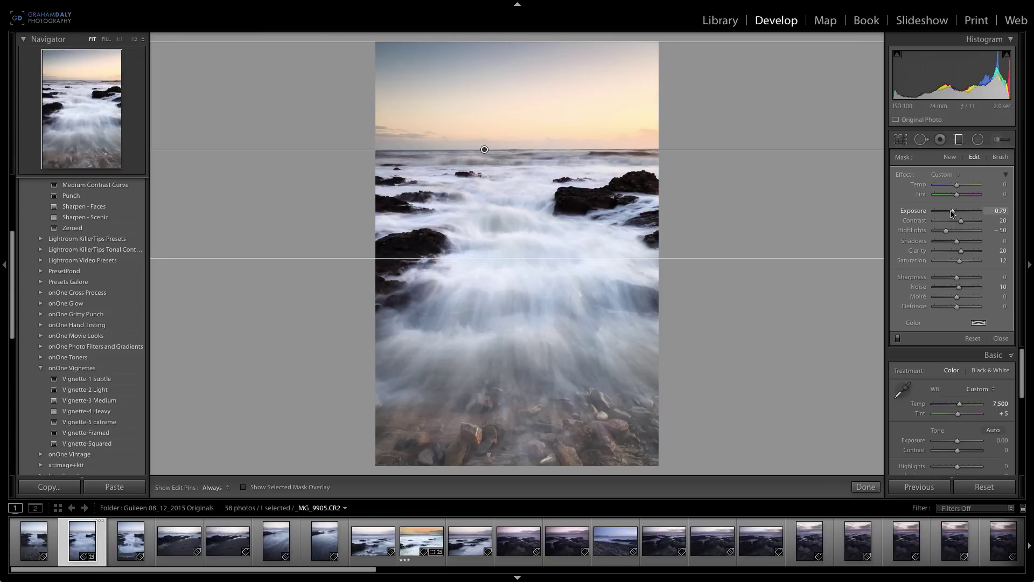
click(1005, 211)
text(-0.6)
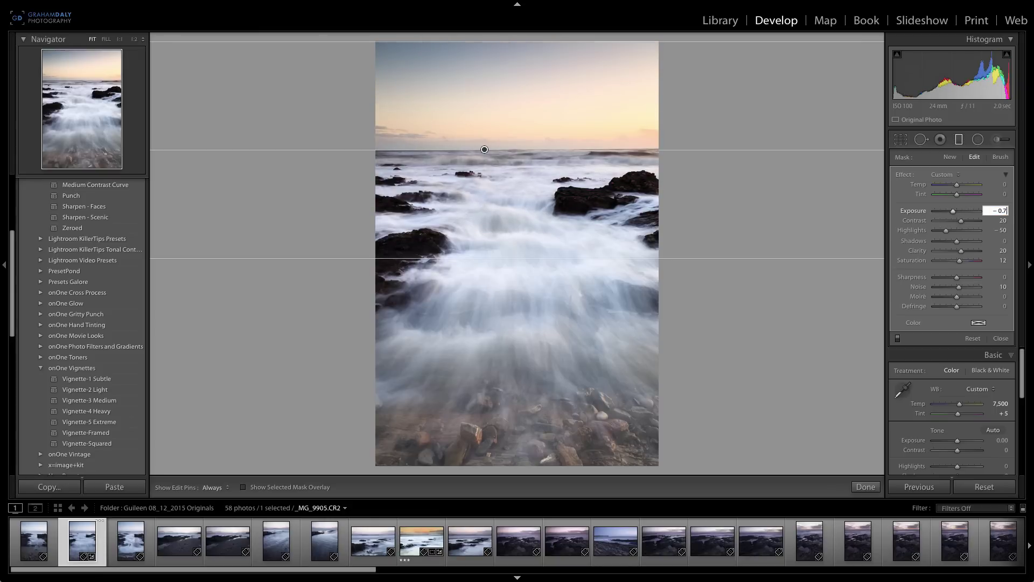
key(Return)
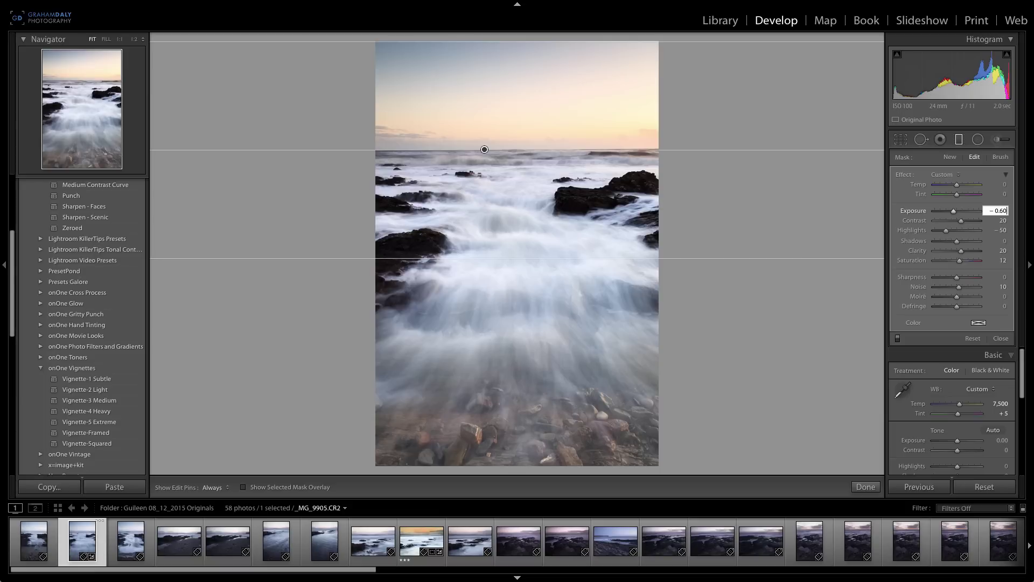
text(-0.8)
key(Return)
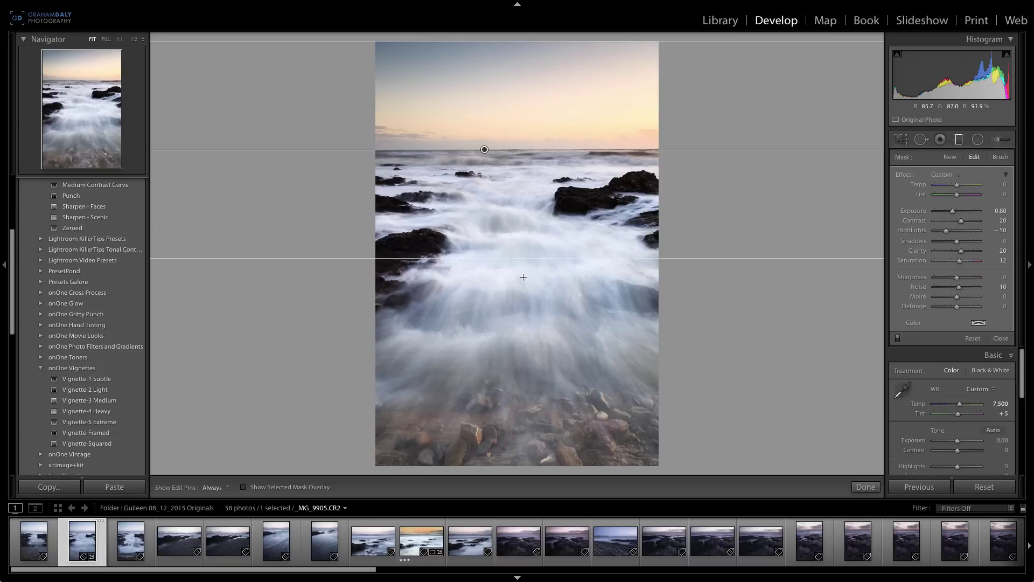
drag(519, 260, 519, 278)
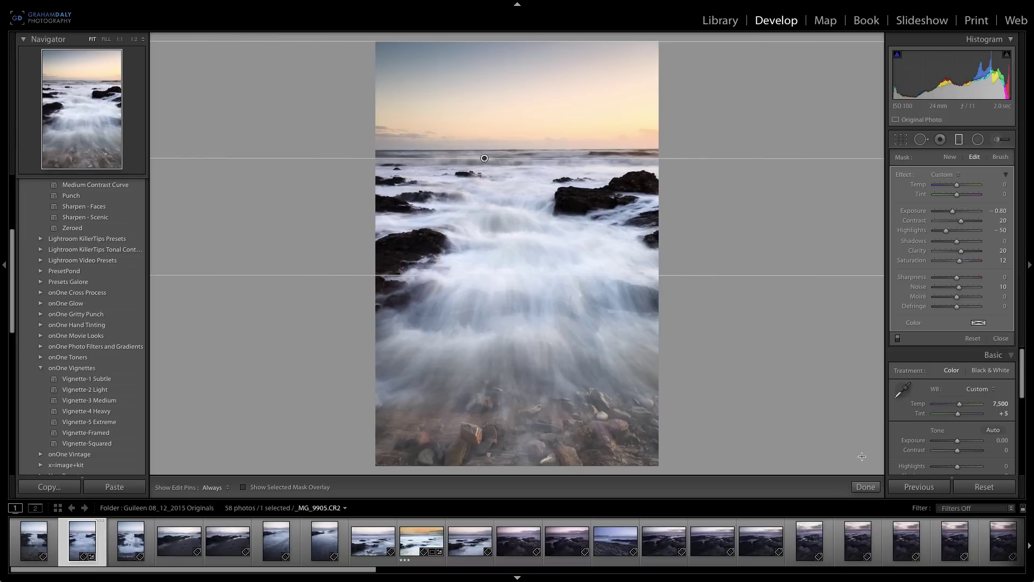
click(866, 486)
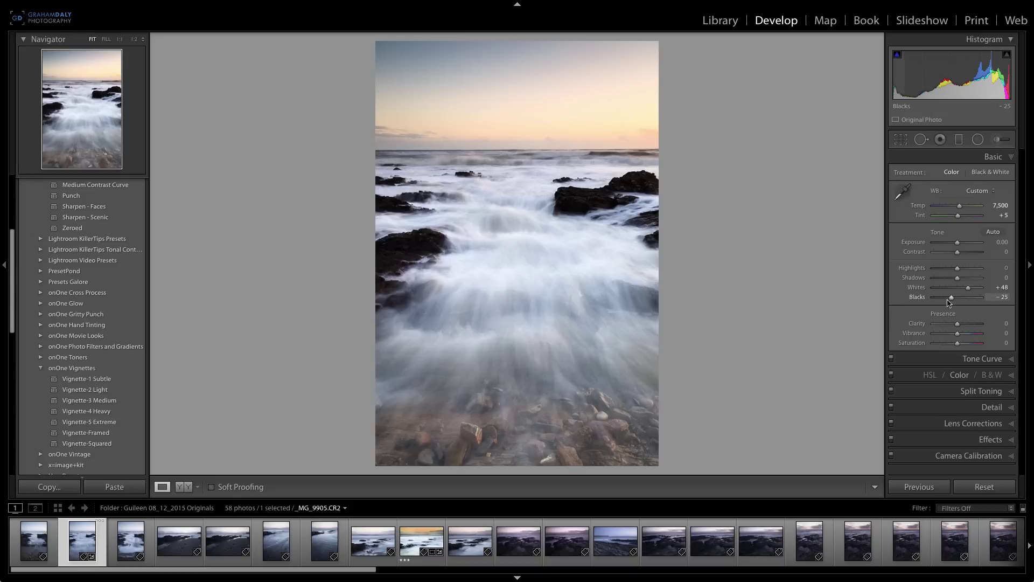
- Set Blacks to -22 and Vibrance to +10 in the Basic panel
click(999, 295)
click(1003, 296)
key(Return)
click(1003, 333)
text(10)
key(Return)
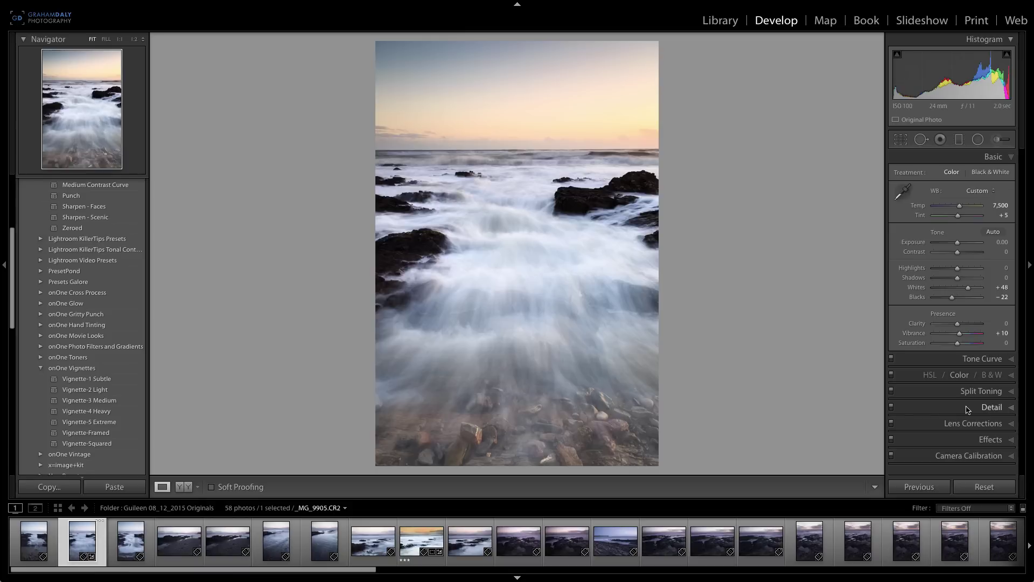
- Expand Camera Calibration and raise Red Primary Saturation to about +45
click(969, 456)
drag(957, 364, 970, 366)
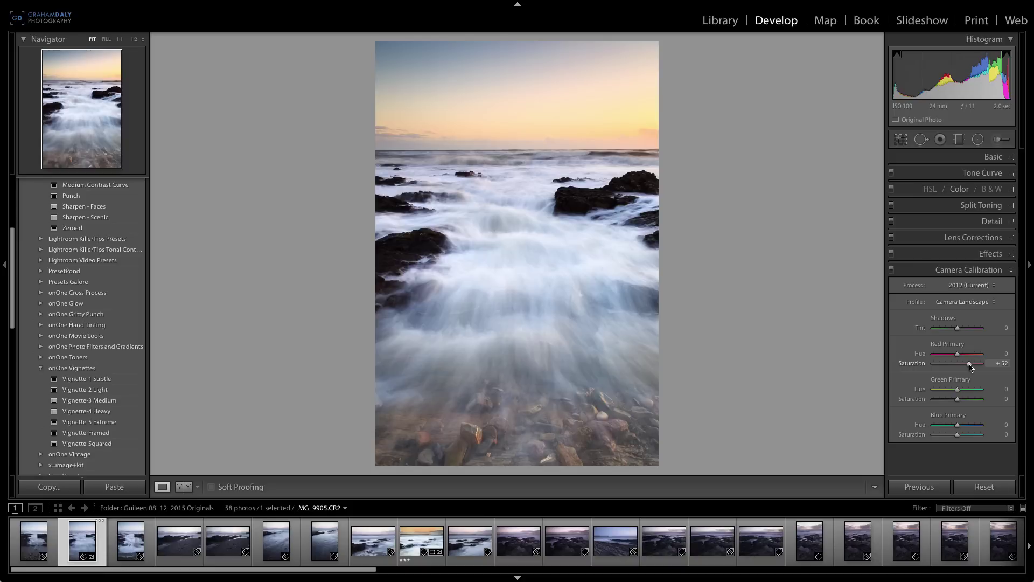
drag(970, 367, 960, 401)
- Undo the Green Primary tweak and set HSL Red saturation to +10
key(ctrl+z)
click(959, 189)
click(1004, 240)
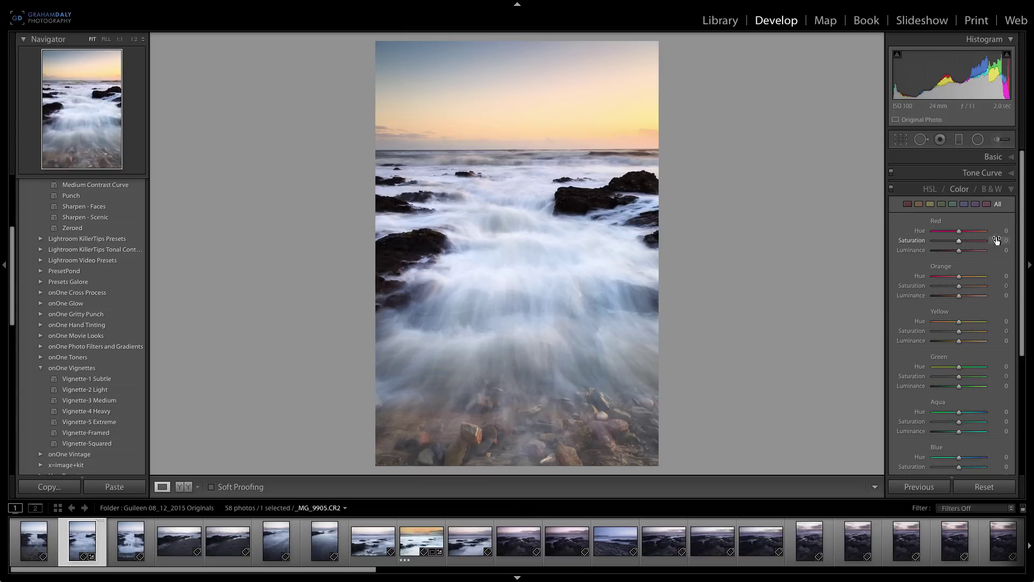
text(10)
key(Return)
- Set HSL Orange saturation to +5 and Yellow saturation to +5
click(1004, 286)
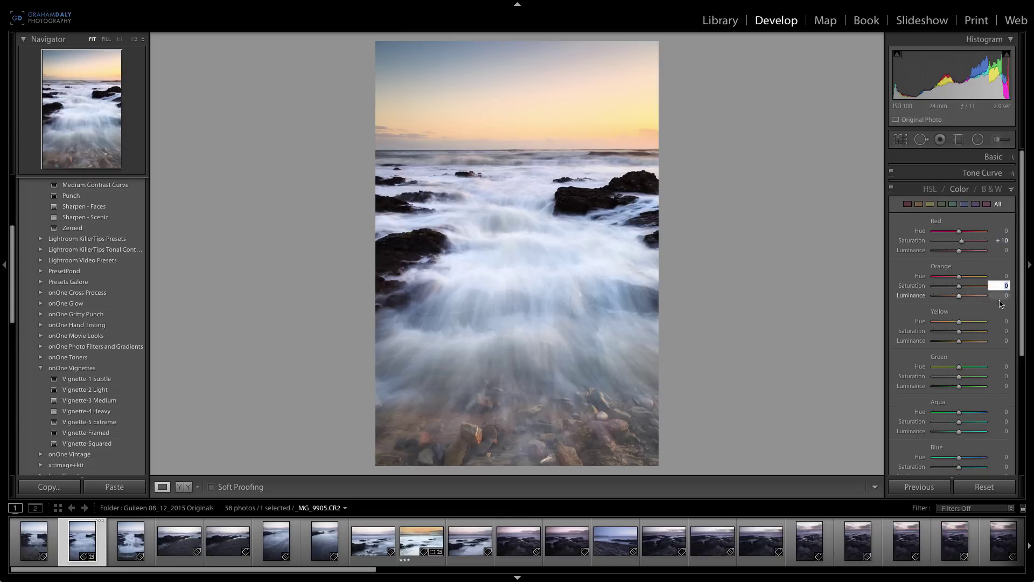
text(10)
key(Return)
click(1004, 331)
text(5)
key(Return)
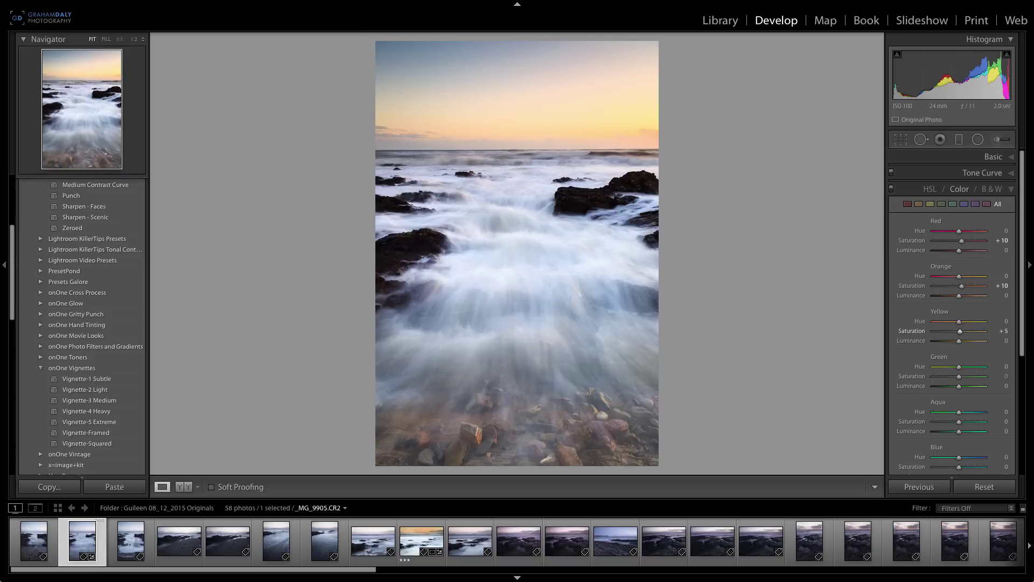
click(1004, 285)
text(5)
key(Return)
- Return to the Basic panel, test lowering Highlights, then undo it back to 0
click(990, 157)
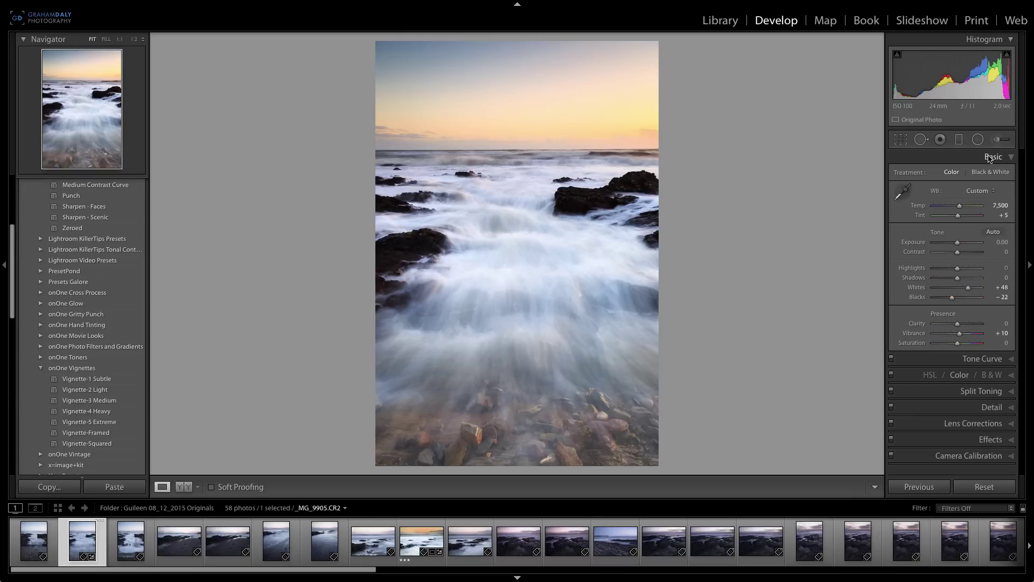
drag(957, 268, 952, 271)
key(ctrl+z)
key(ctrl+z)
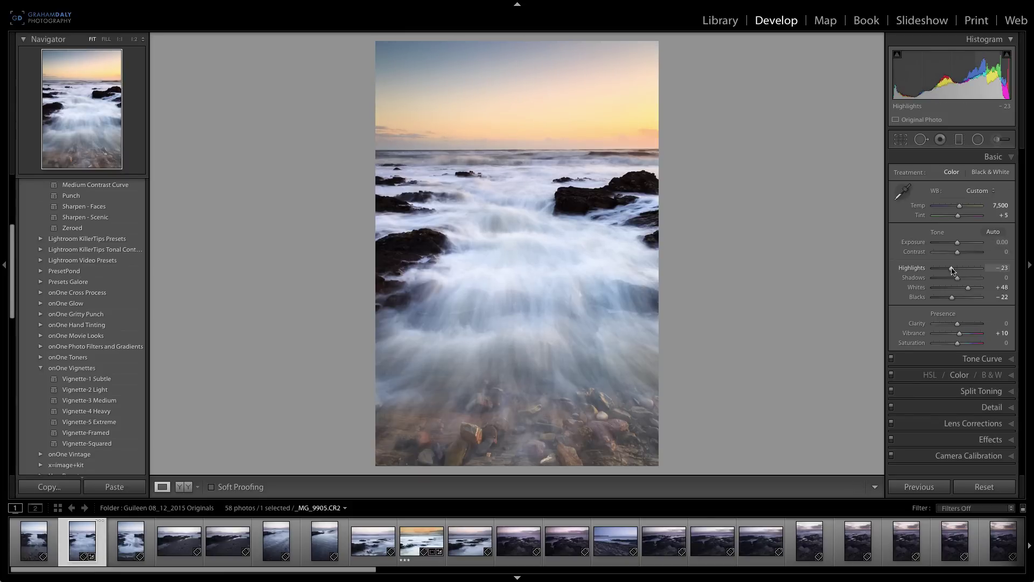
key(ctrl+z)
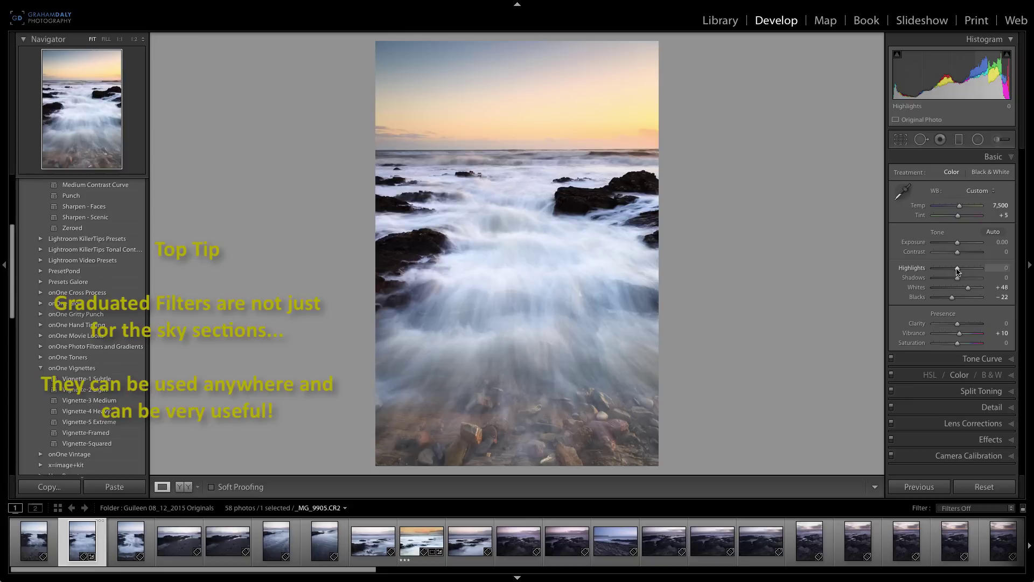
- Draw a Temp graduated filter up from the photo's bottom with Temp 10
click(958, 140)
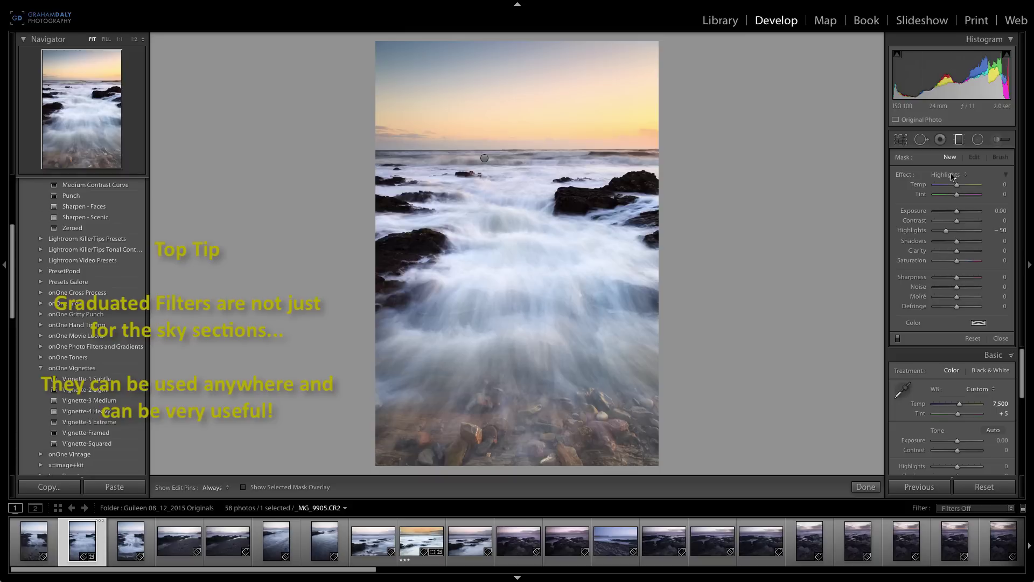
click(949, 173)
click(948, 143)
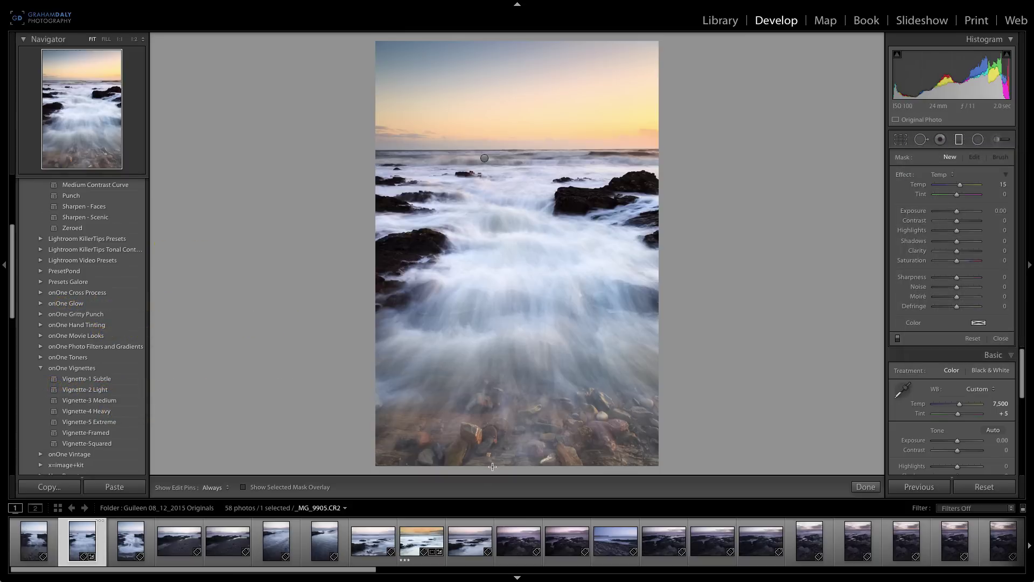
drag(492, 467, 491, 357)
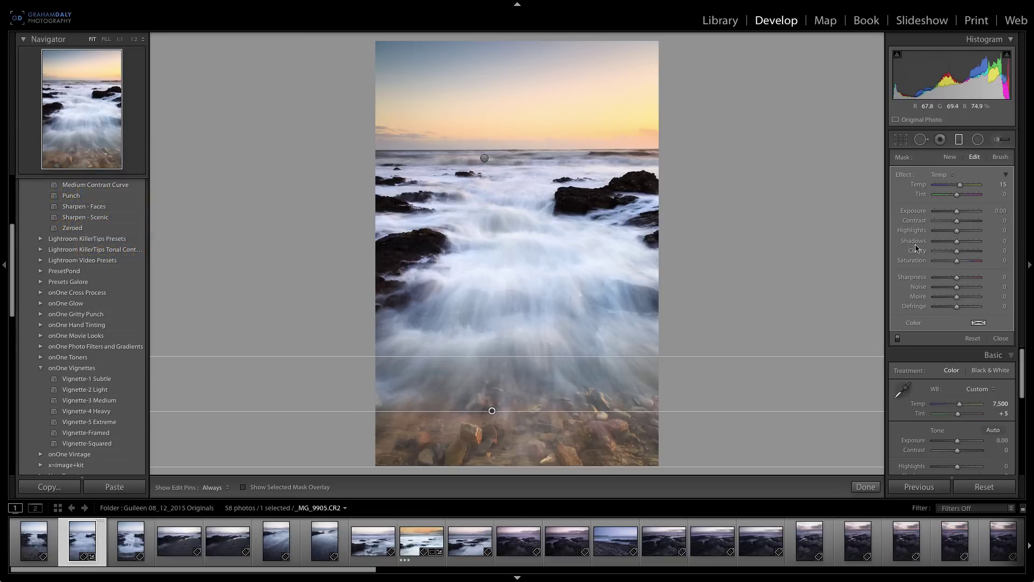
click(1001, 185)
text(10)
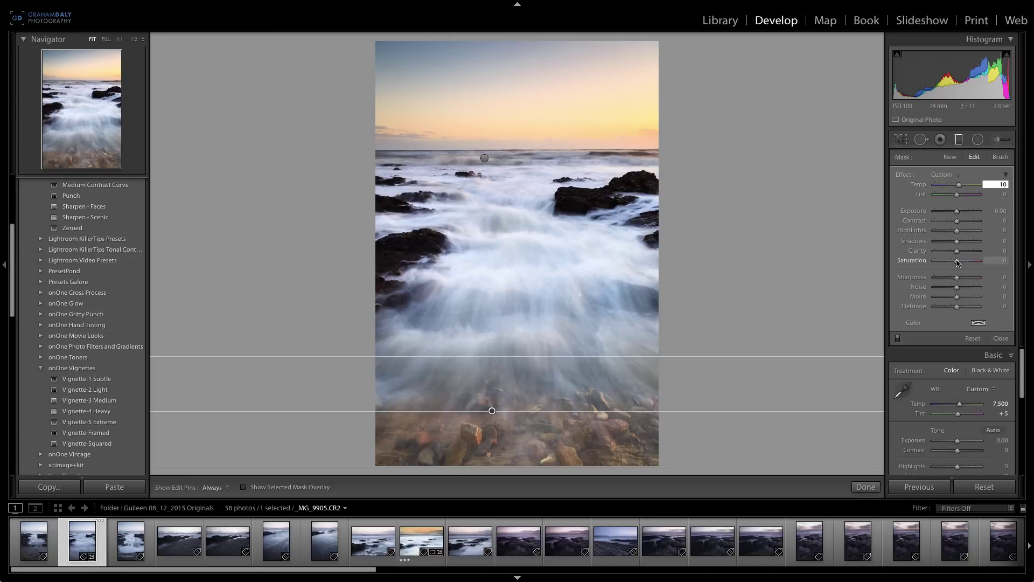
drag(957, 262, 959, 262)
key(ctrl+z)
click(861, 487)
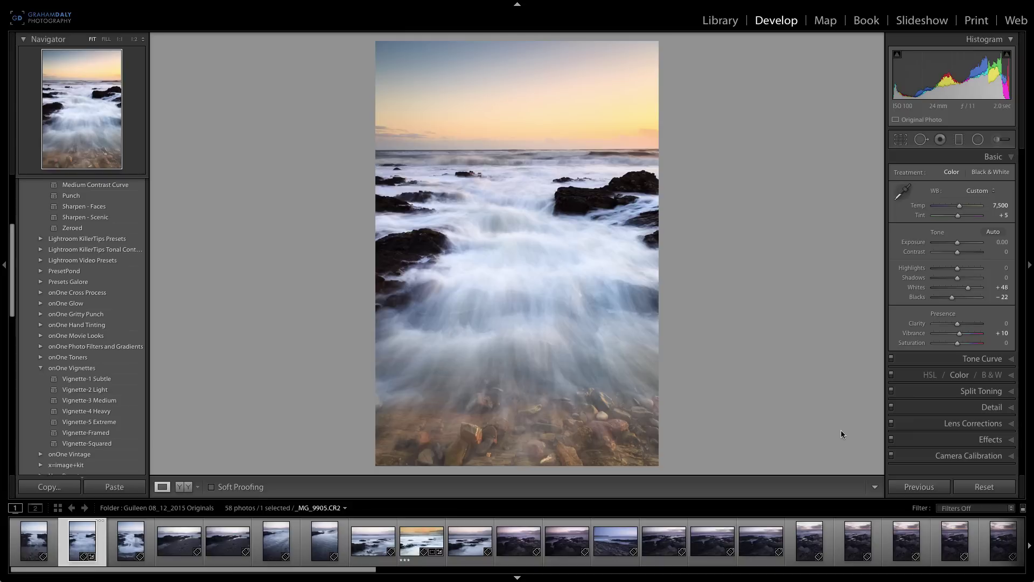
- Lower the foreground filter's Temp to 8
key(m)
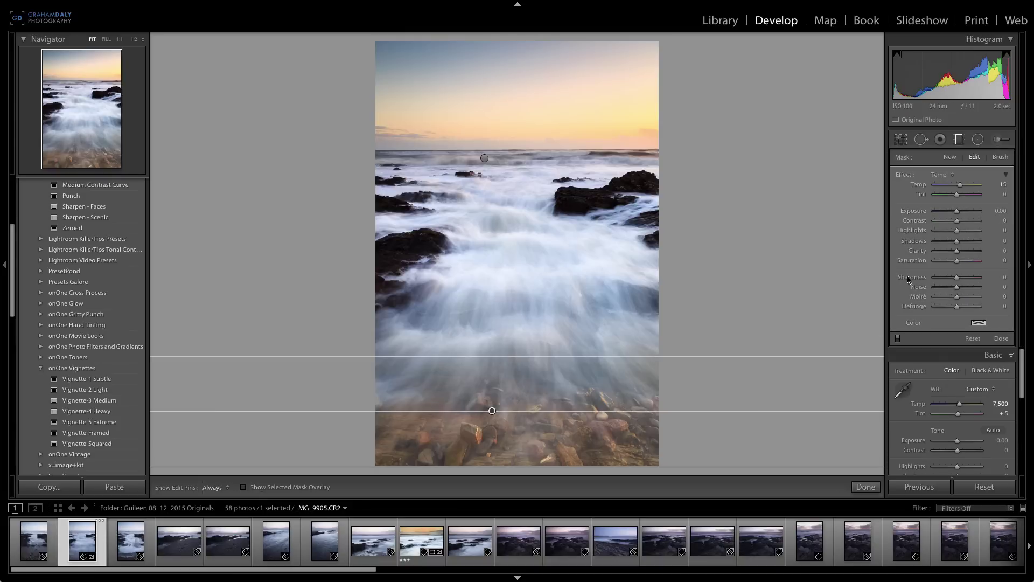
click(1001, 184)
text(8)
key(Return)
click(865, 487)
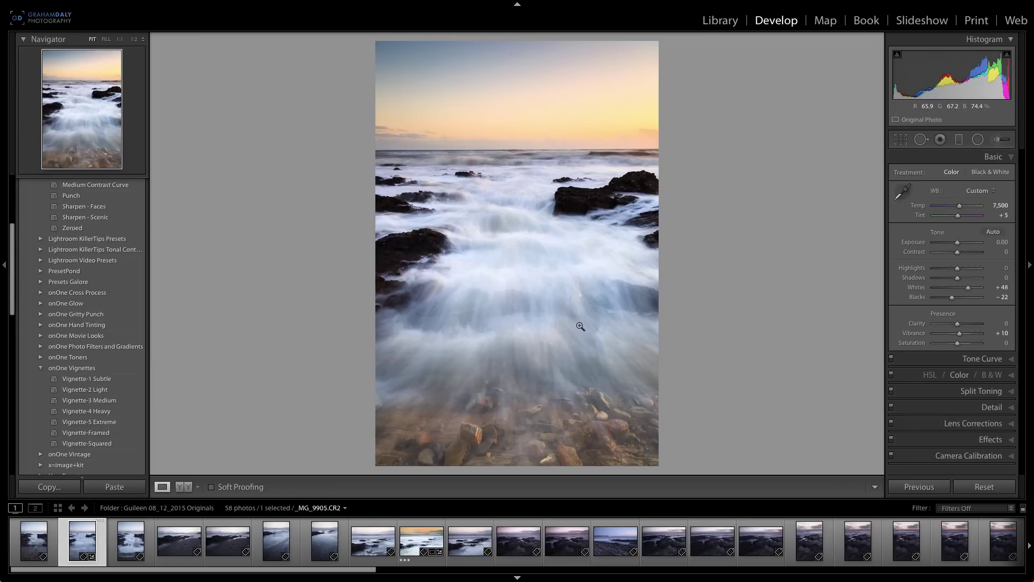
click(473, 173)
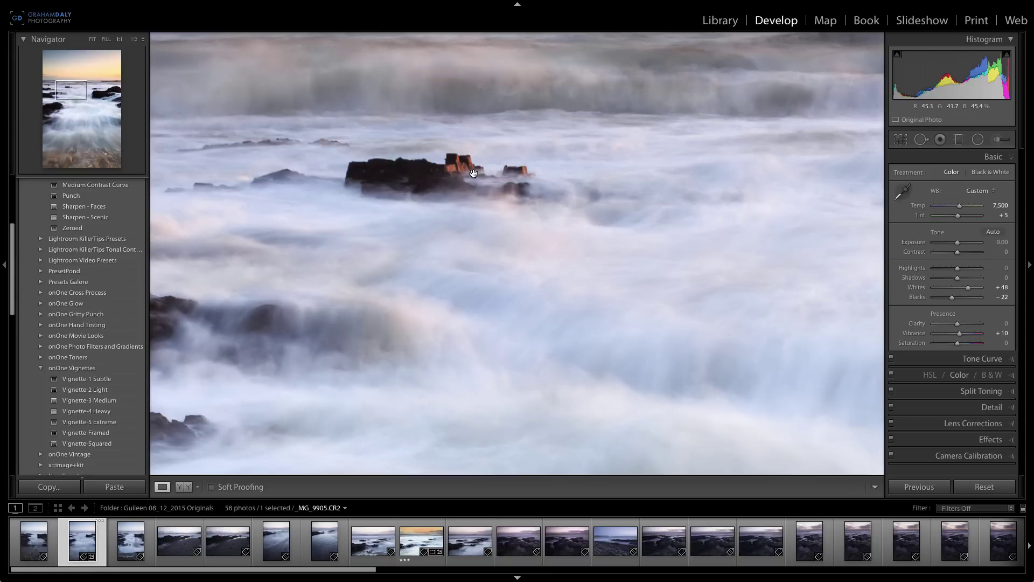
- Set up a Dodge (Lighten) Adjustment Brush with Temp 5 and Shadows 10
click(473, 172)
click(402, 180)
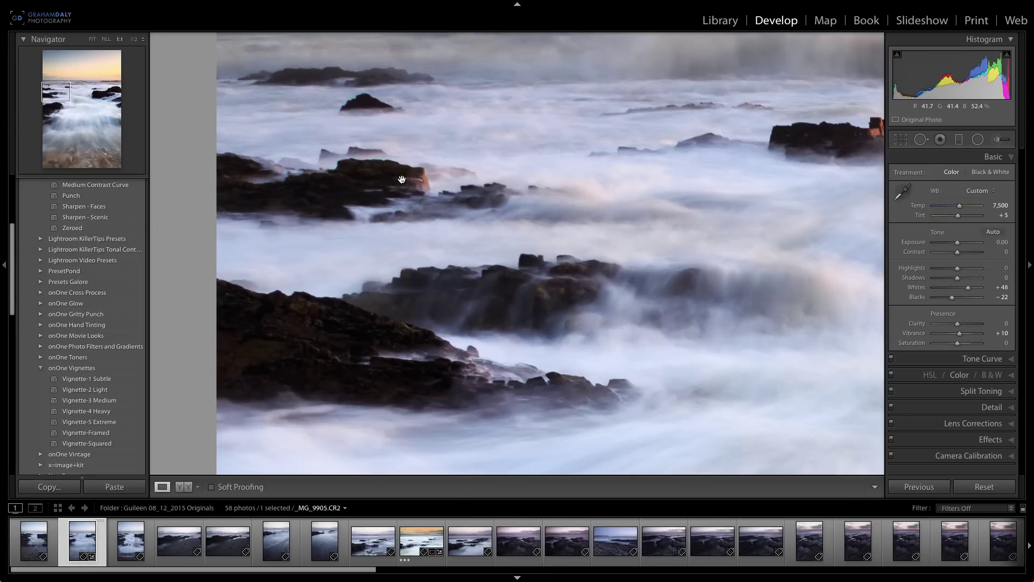
click(402, 180)
click(571, 208)
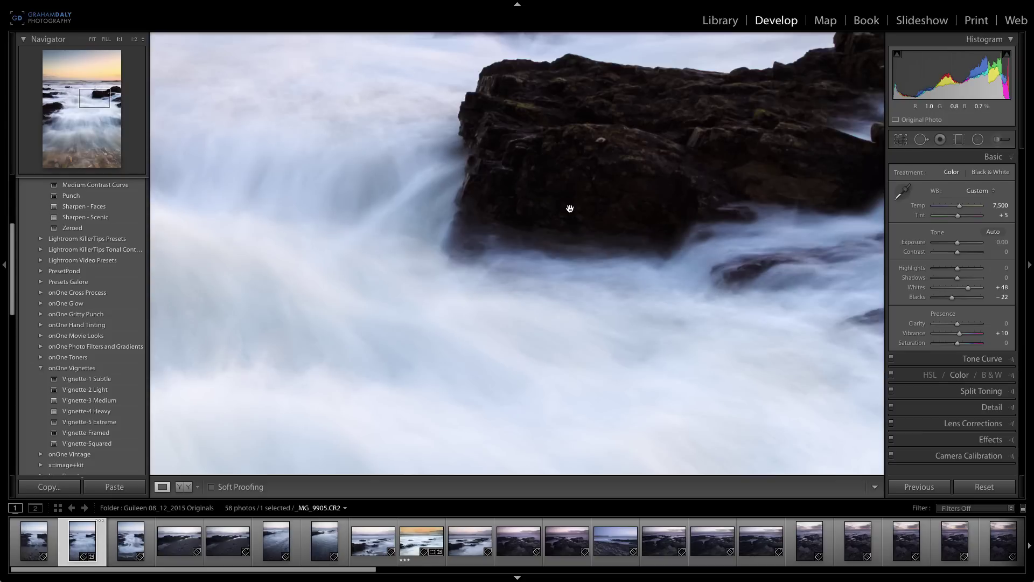
click(570, 209)
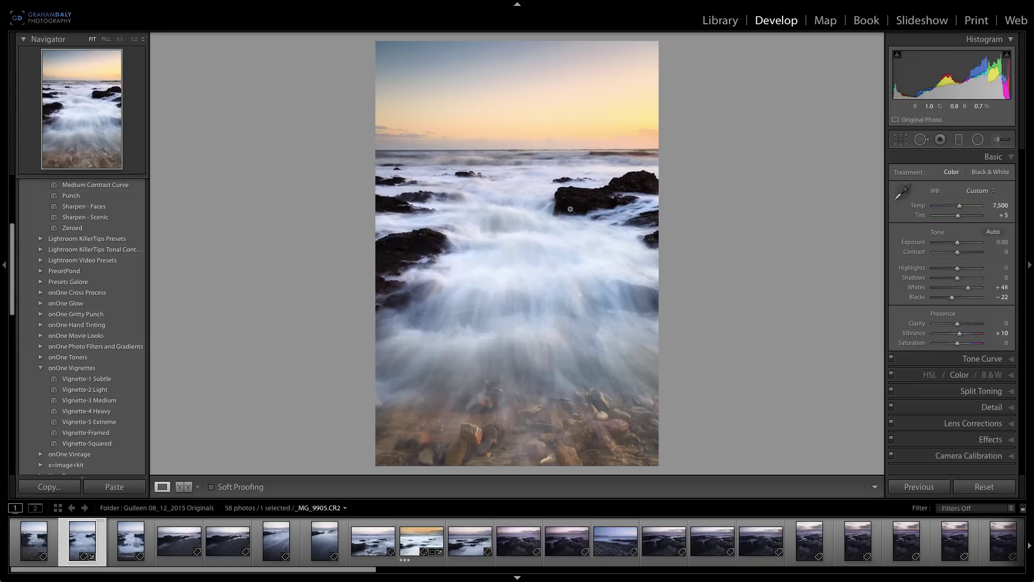
click(1001, 140)
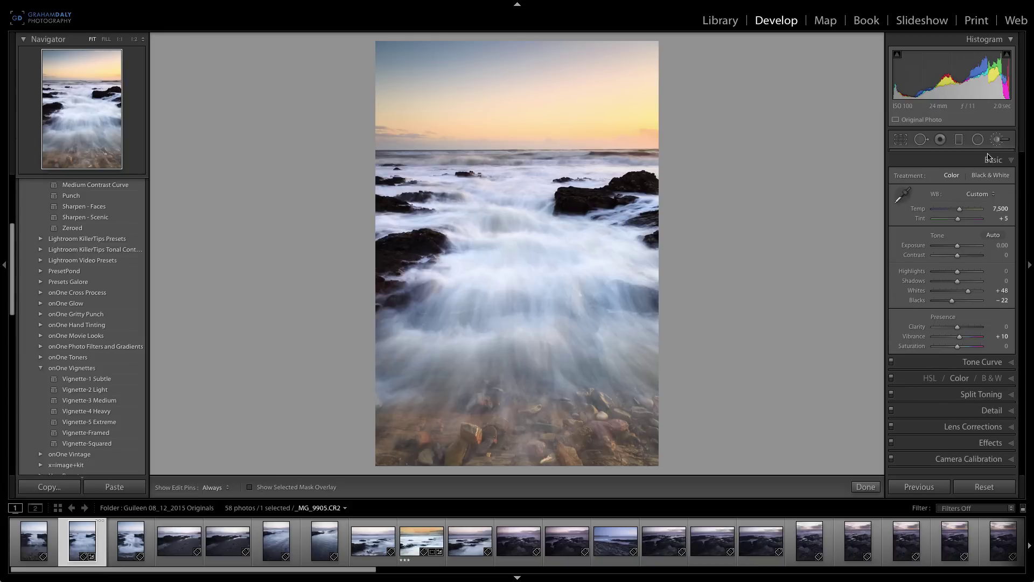
click(942, 174)
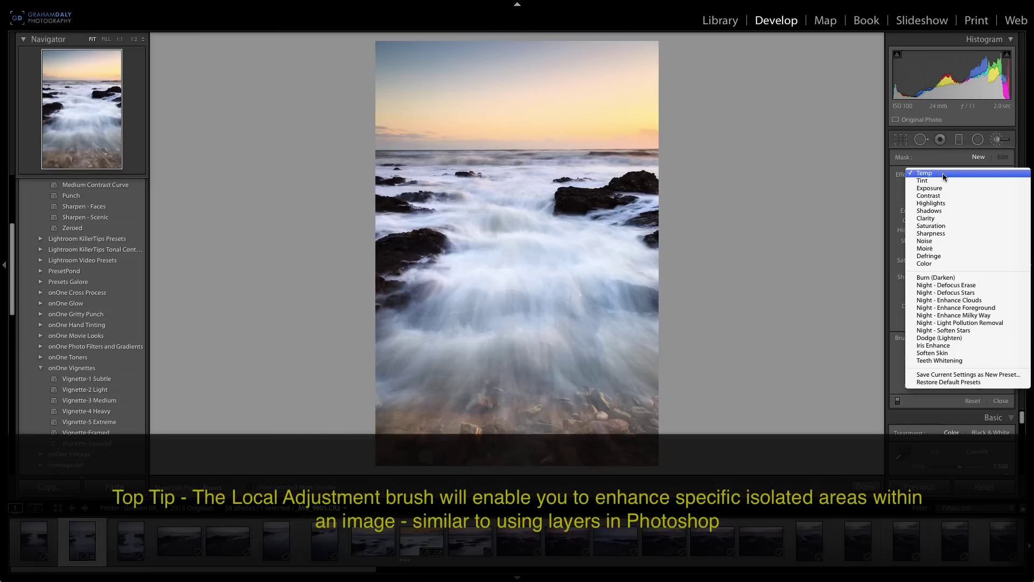
click(955, 338)
click(1004, 184)
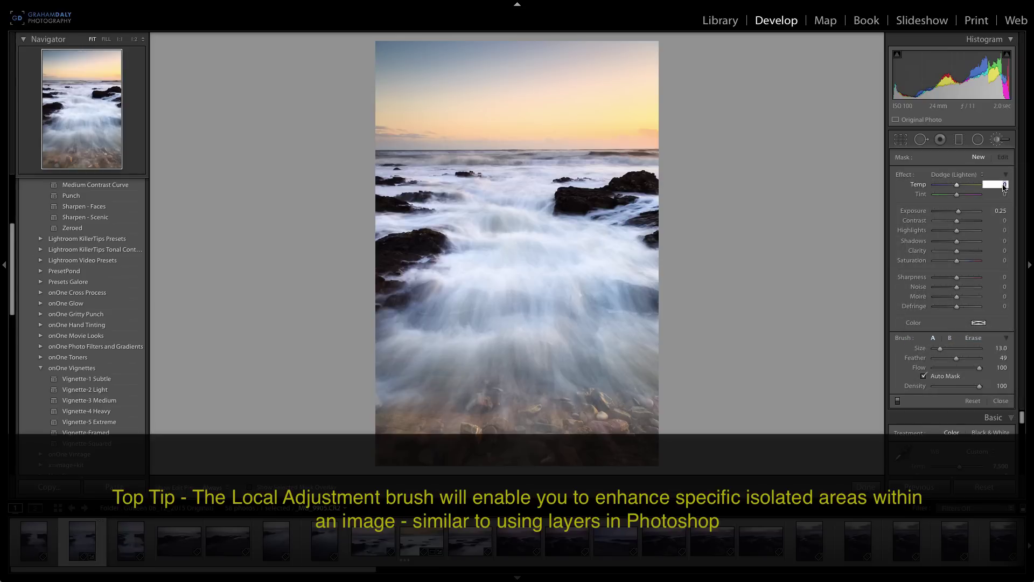
text(5)
click(1002, 241)
text(10)
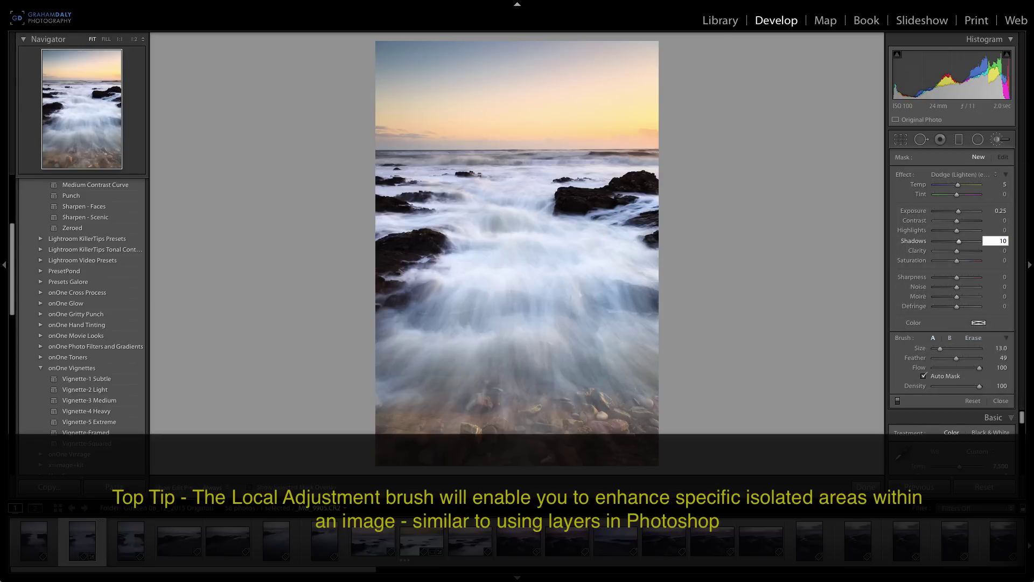
key(Return)
- Paint the brush over the left and central dark rocks, resizing it as needed
scroll(388, 259, down, 5)
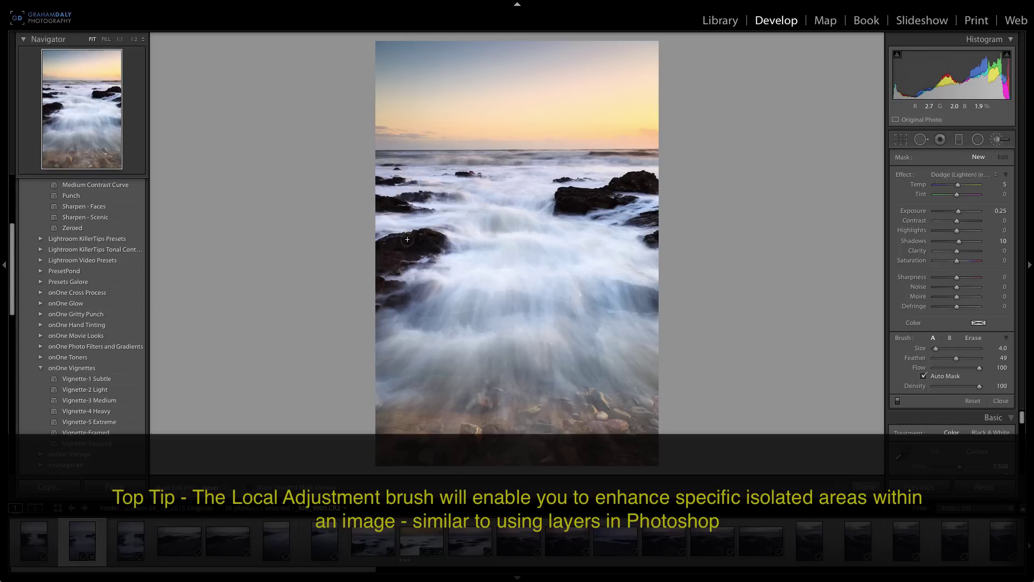
click(384, 259)
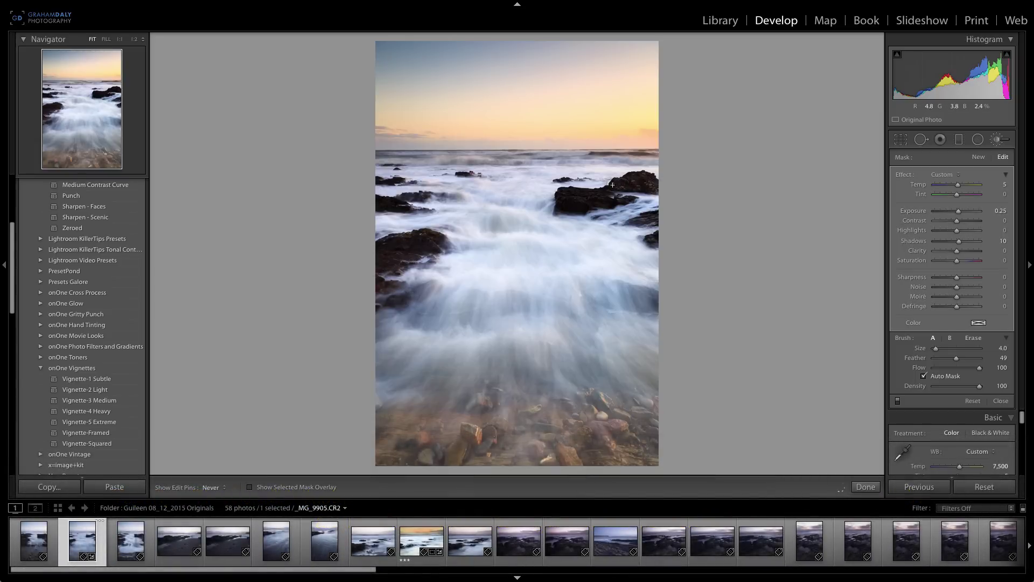
key(h)
key(bracketleft)
key(h)
key(bracketright)
key(bracketright)
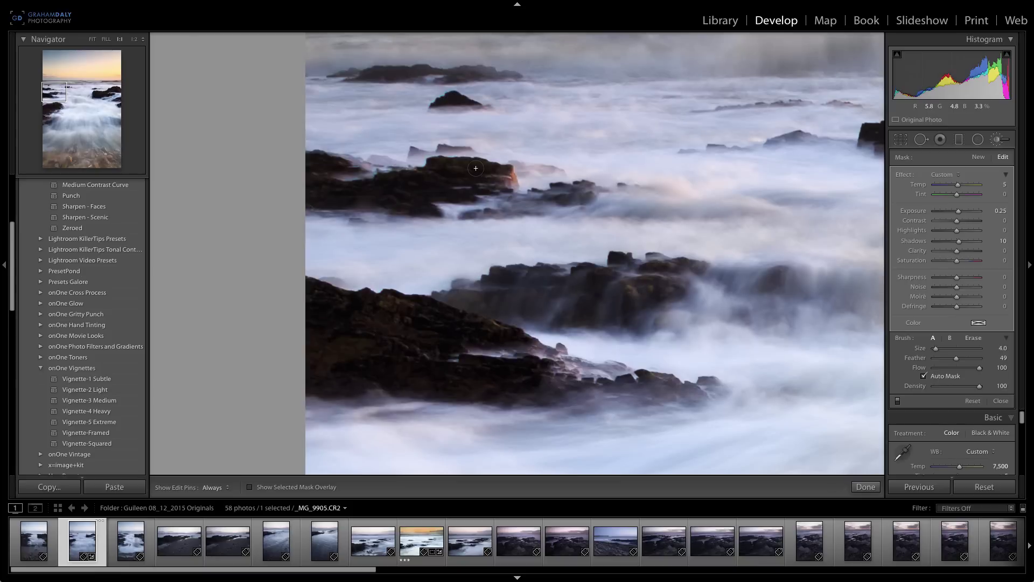
key(h)
mouse_move(445, 167)
mouse_down()
mouse_move(425, 198)
mouse_move(350, 187)
mouse_move(353, 198)
mouse_move(303, 188)
mouse_move(302, 160)
mouse_move(341, 191)
mouse_up()
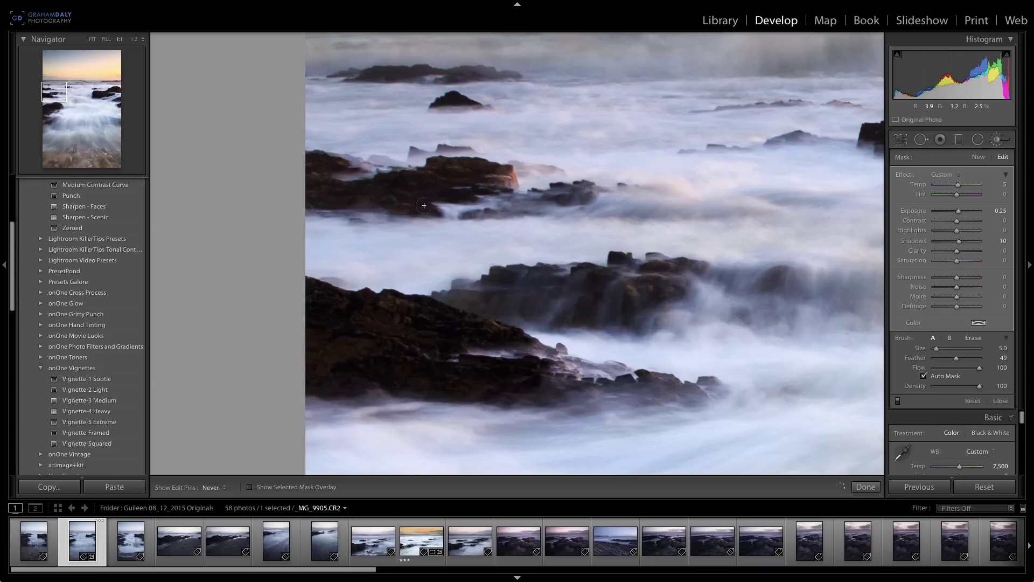
drag(413, 186, 492, 179)
key(h)
key(z)
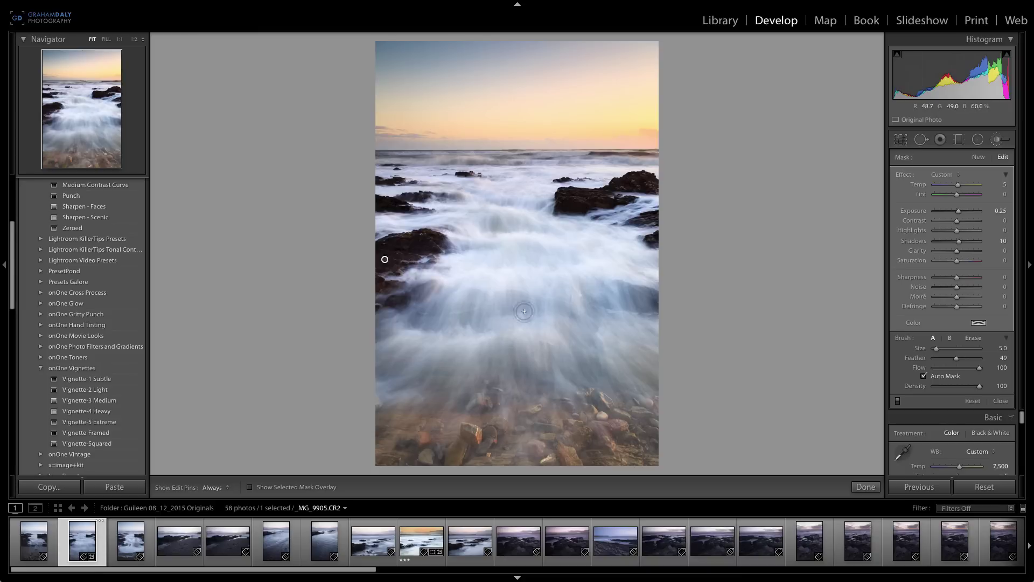
- Finish brushing and set overall Clarity to +20
click(865, 486)
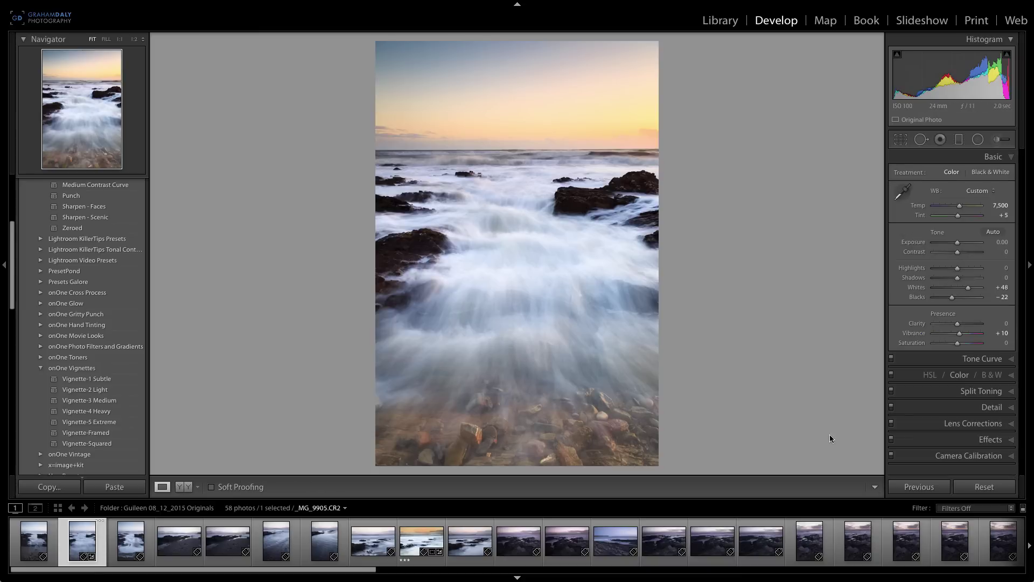
click(1000, 322)
text(10)
key(Return)
click(1000, 322)
text(20)
key(Return)
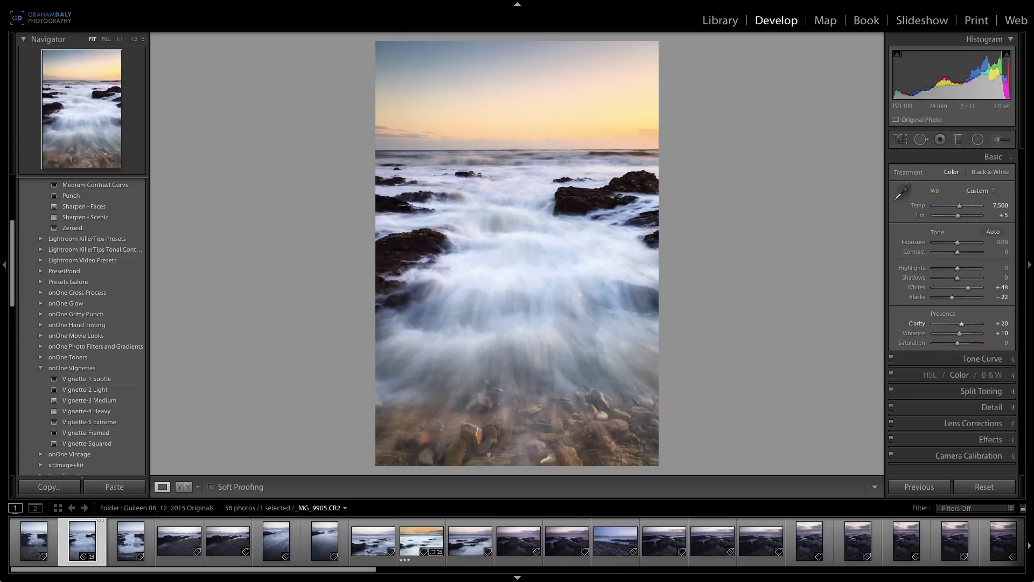
- Try the Vignette-1 Subtle preset several times and undo it each time
click(100, 378)
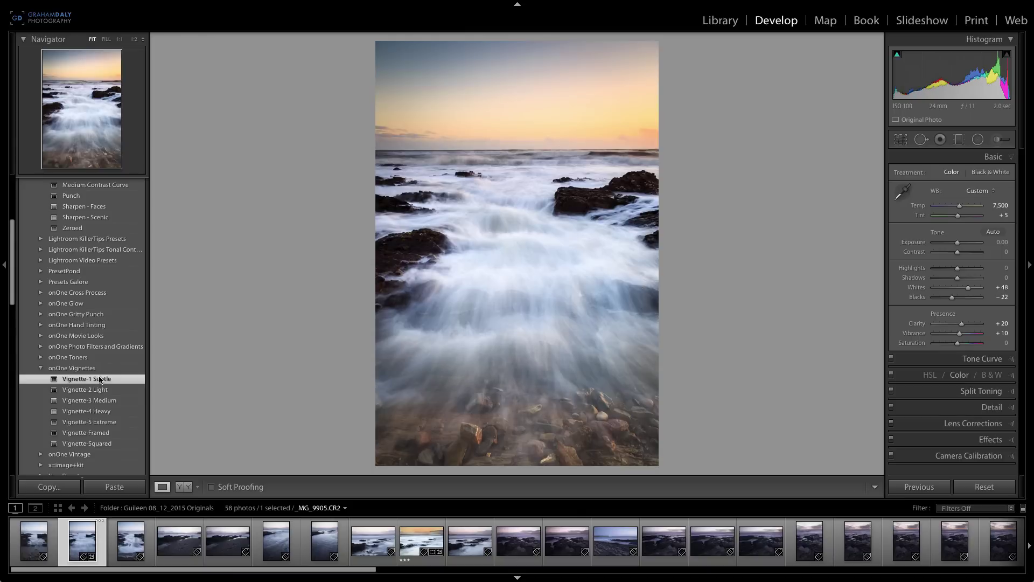
key(ctrl+z)
click(100, 379)
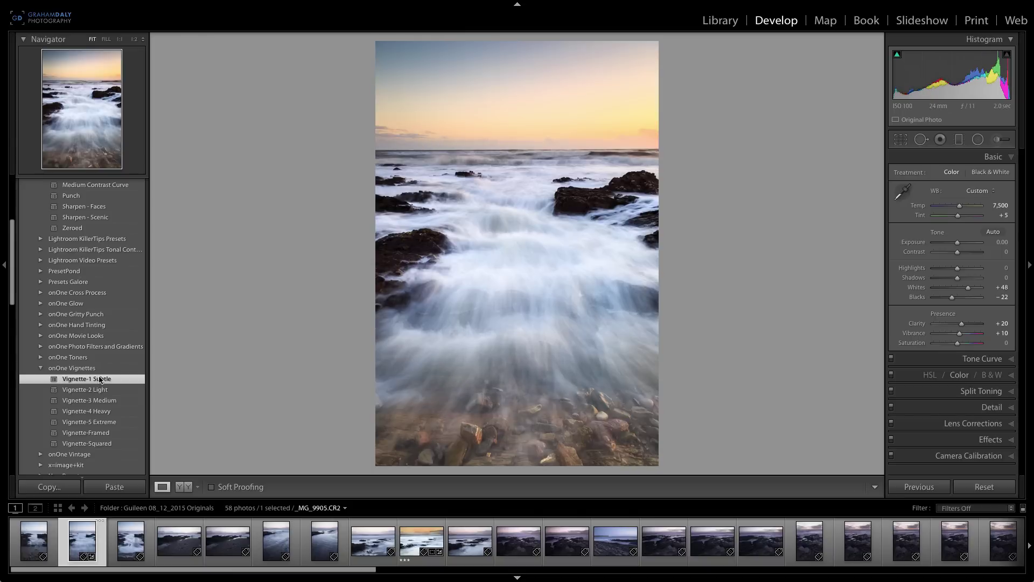
key(ctrl+z)
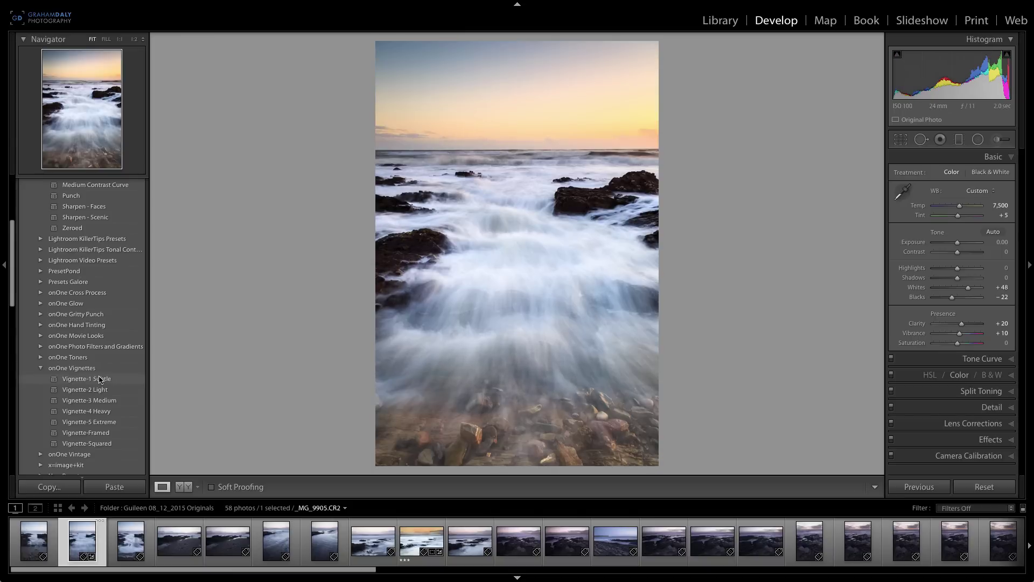
click(100, 378)
key(ctrl+z)
- Select the sky graduated filter, darken its Shadows and set Noise to 15
key(m)
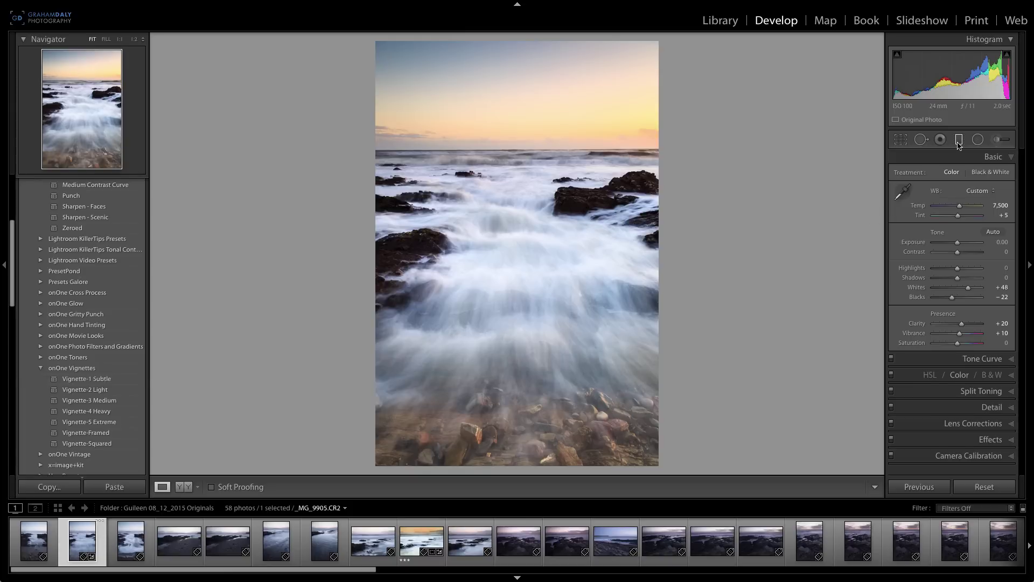
click(483, 158)
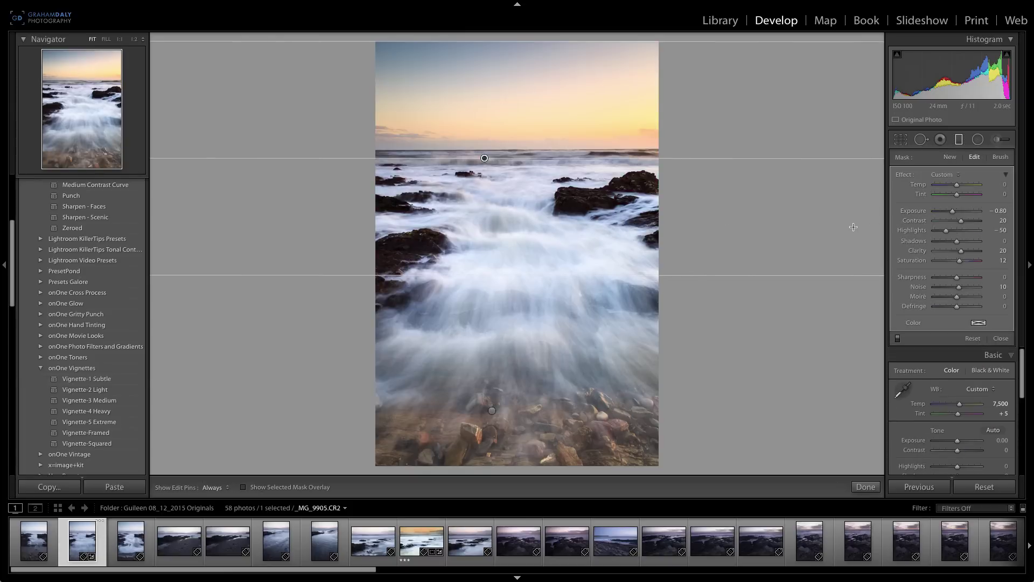
drag(957, 241, 952, 245)
click(381, 66)
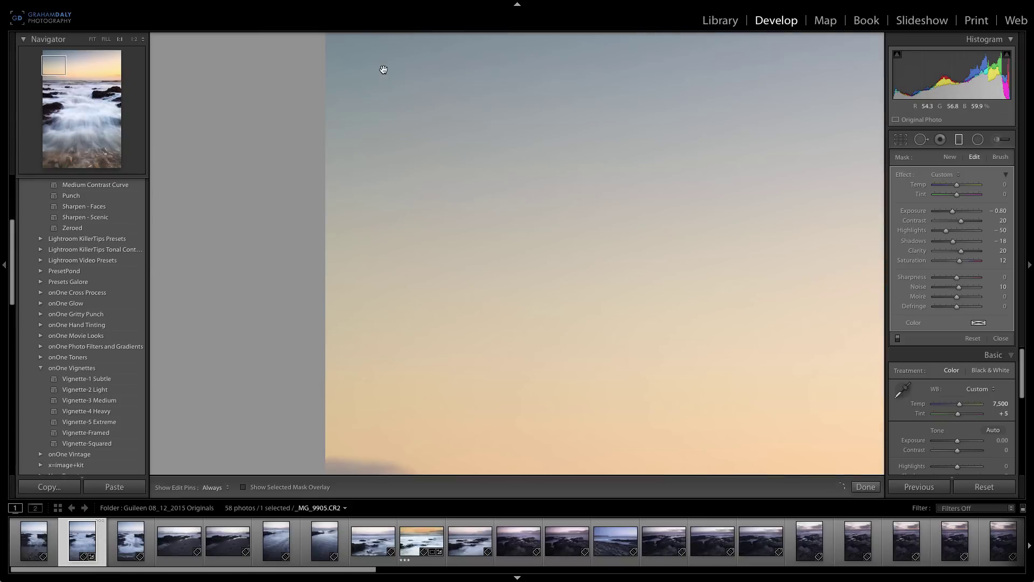
drag(410, 161, 397, 355)
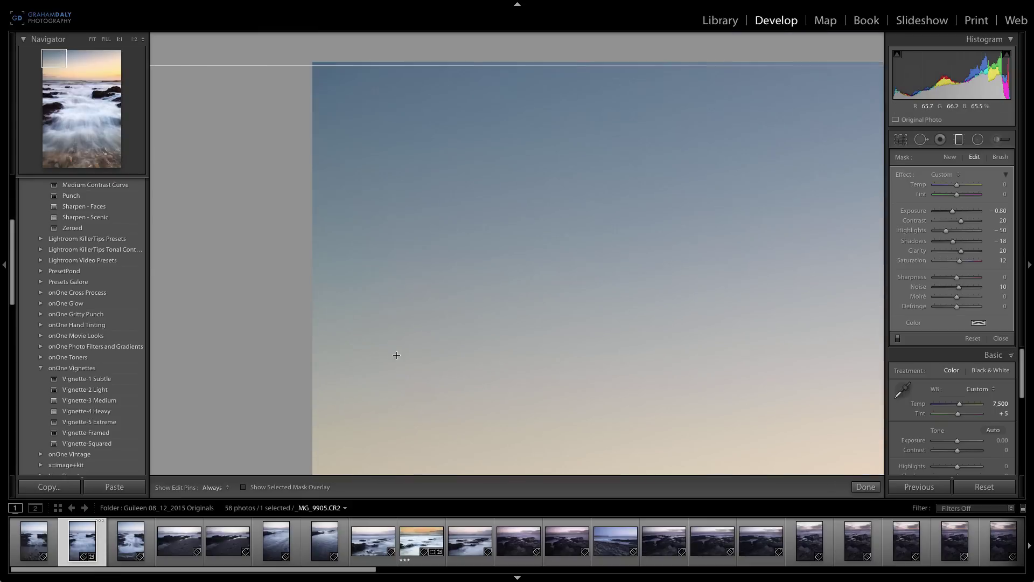
click(997, 286)
text(15)
key(Return)
- Raise the foreground warming filter's Clarity to about 12
click(629, 220)
click(865, 486)
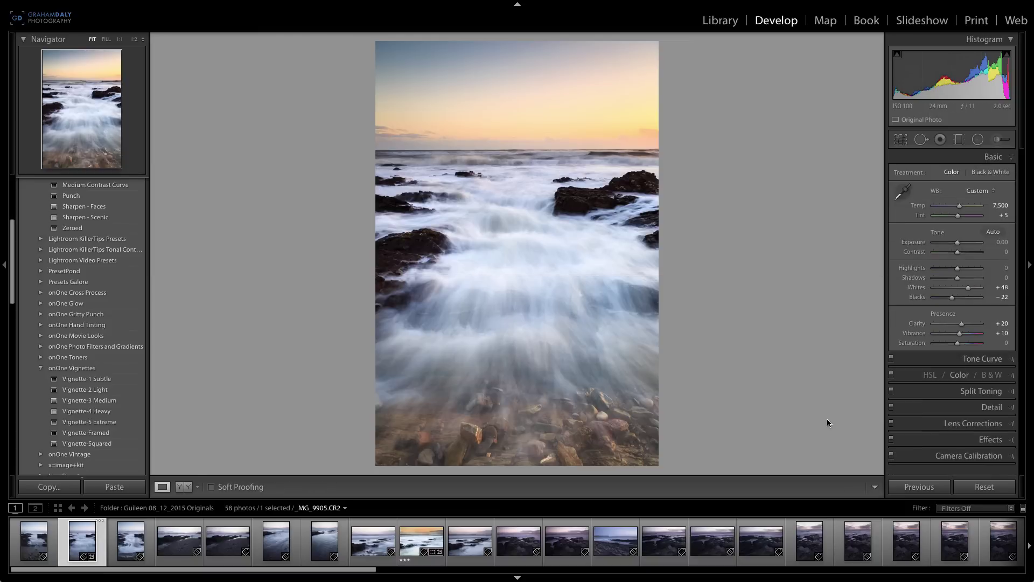
click(959, 139)
drag(956, 251, 959, 224)
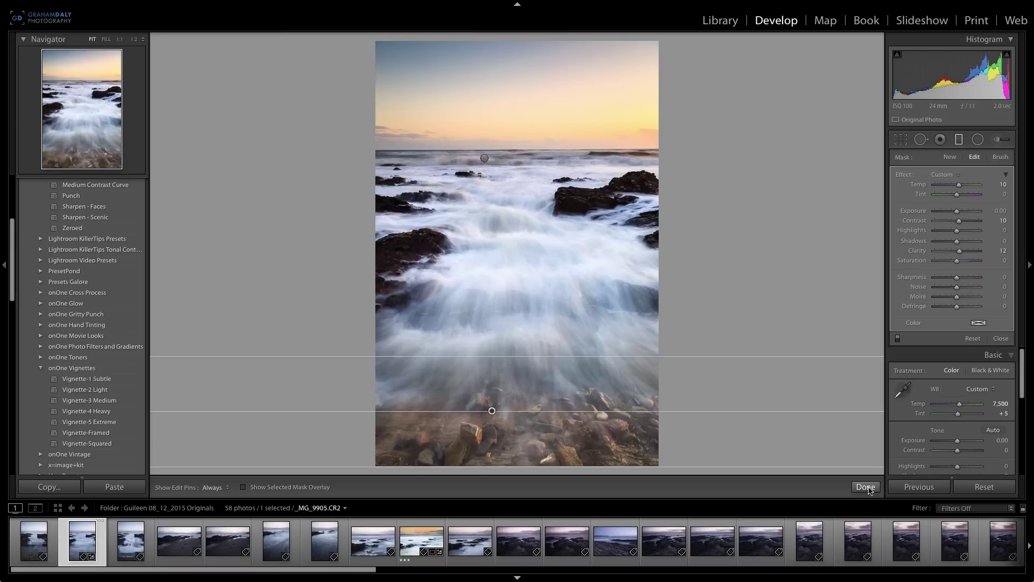
- Finish the graduated filters and apply the Sharpen - Scenic preset in the Detail panel
click(866, 487)
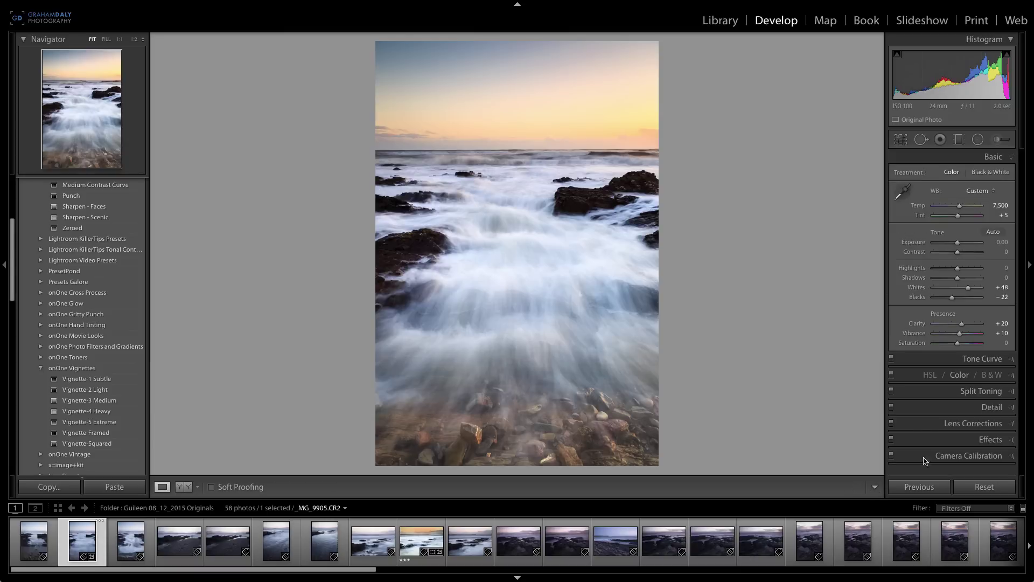
click(990, 408)
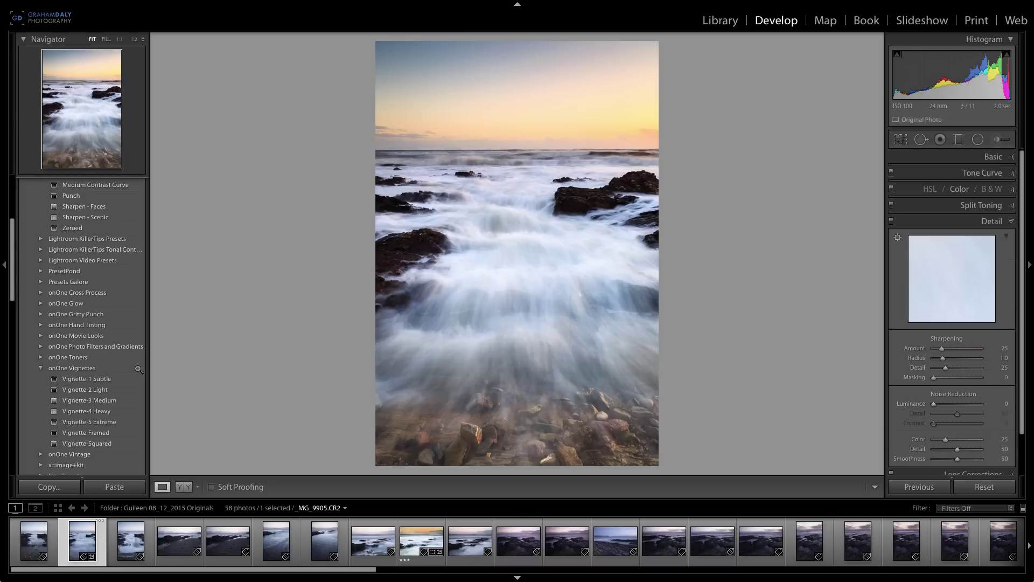
scroll(54, 377, up, 1)
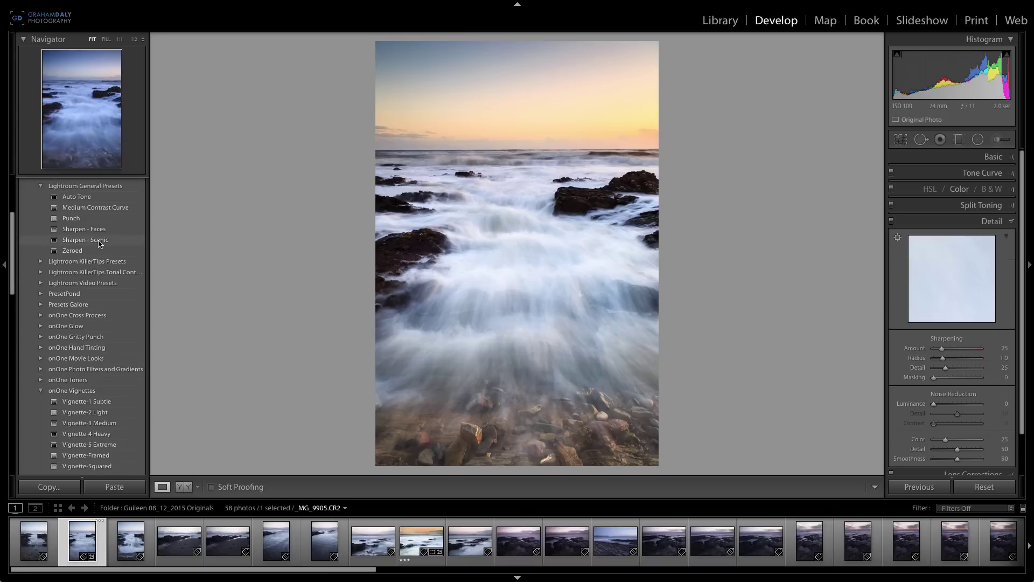
click(100, 241)
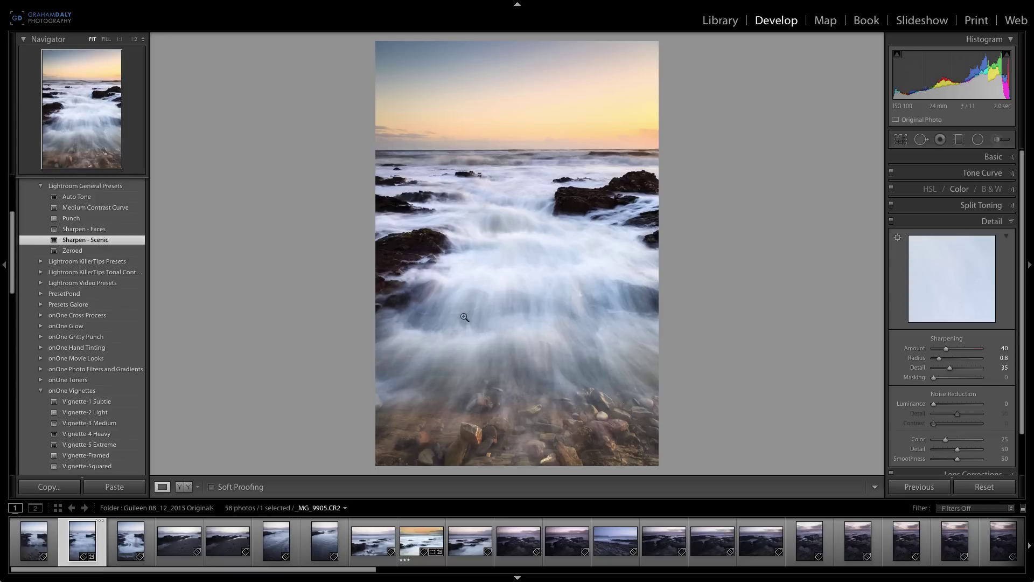
- Set sharpening Amount to 80 and Masking to 45, previewing the masked edges
click(997, 348)
text(80)
key(Return)
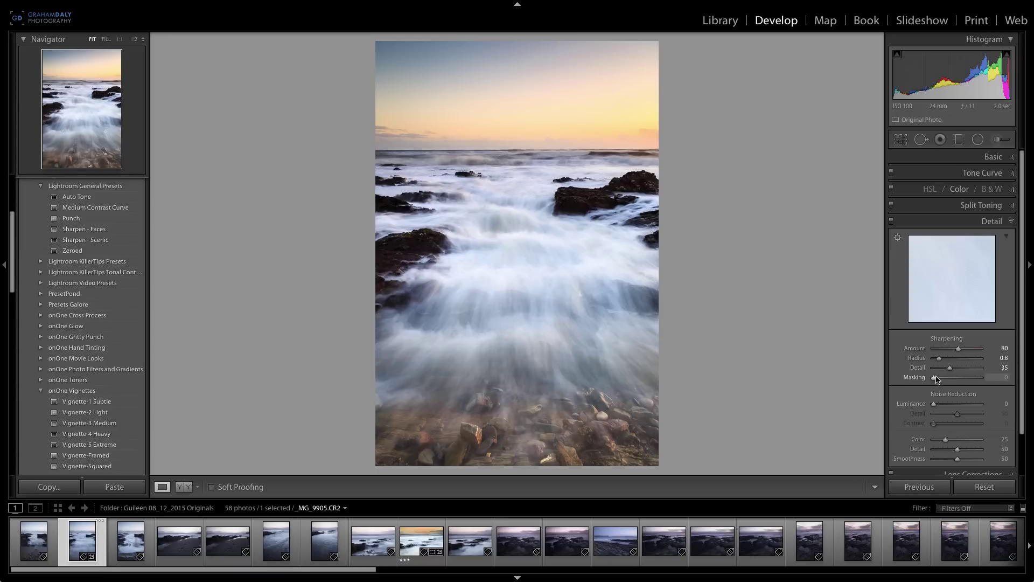
drag(936, 378, 957, 379)
key(alt)
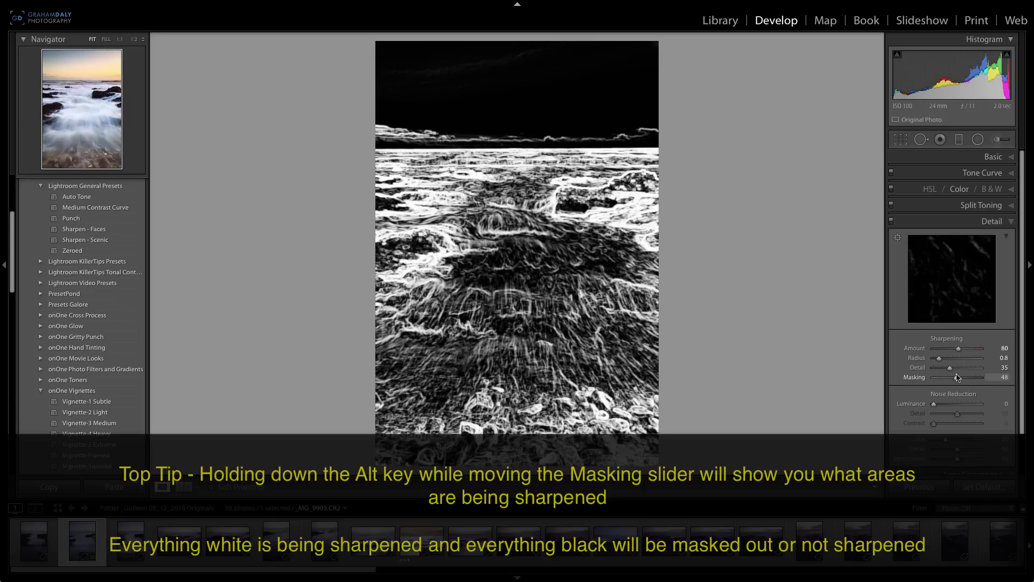
drag(957, 377, 956, 378)
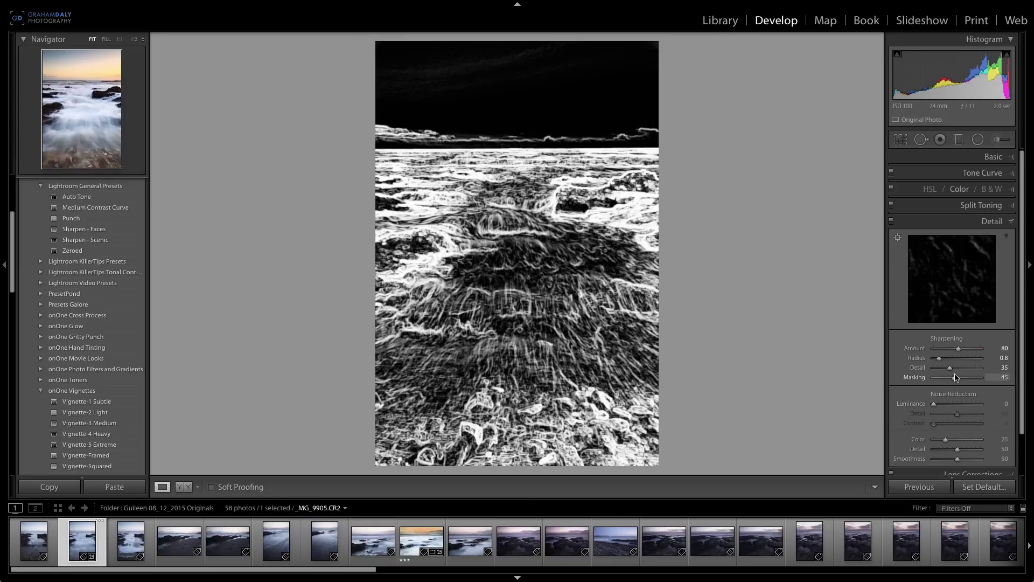
drag(955, 377, 955, 378)
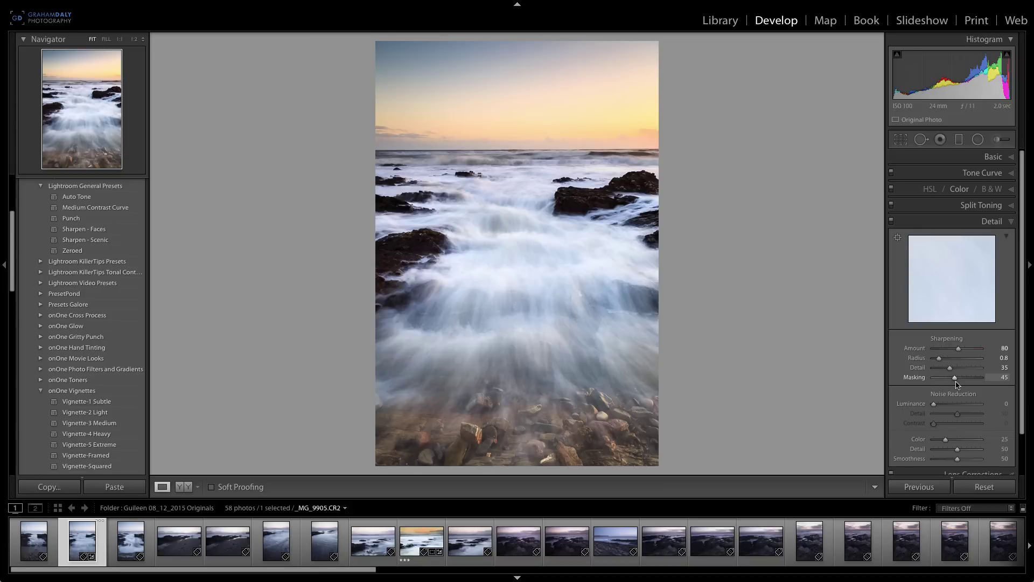
- Set a slightly negative Post-Crop Vignetting Amount to darken the edges
scroll(956, 383, down, 1)
click(991, 454)
drag(957, 289, 956, 290)
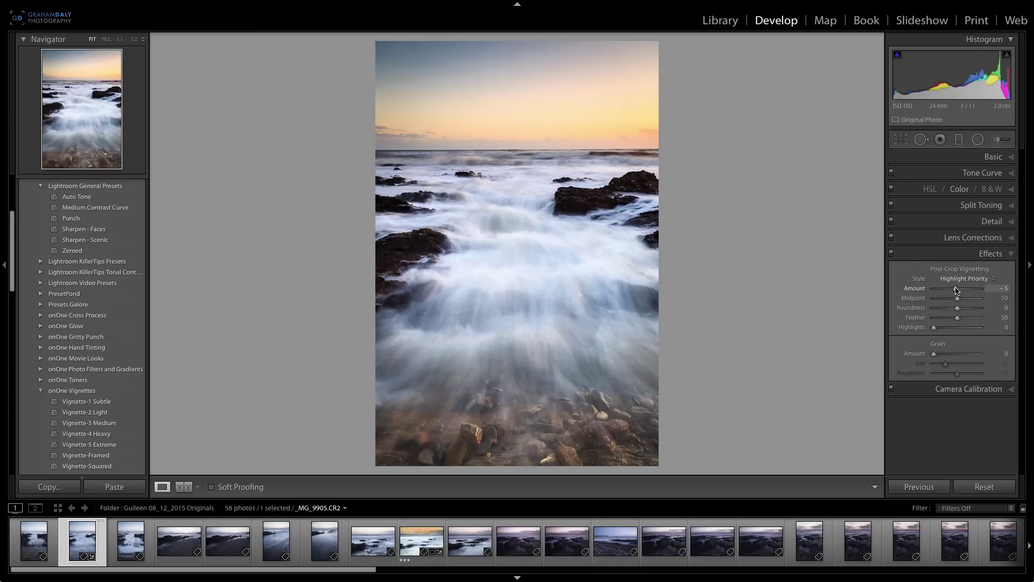
- Close the adjustment brush unchanged and show the Before/After side-by-side view
click(998, 141)
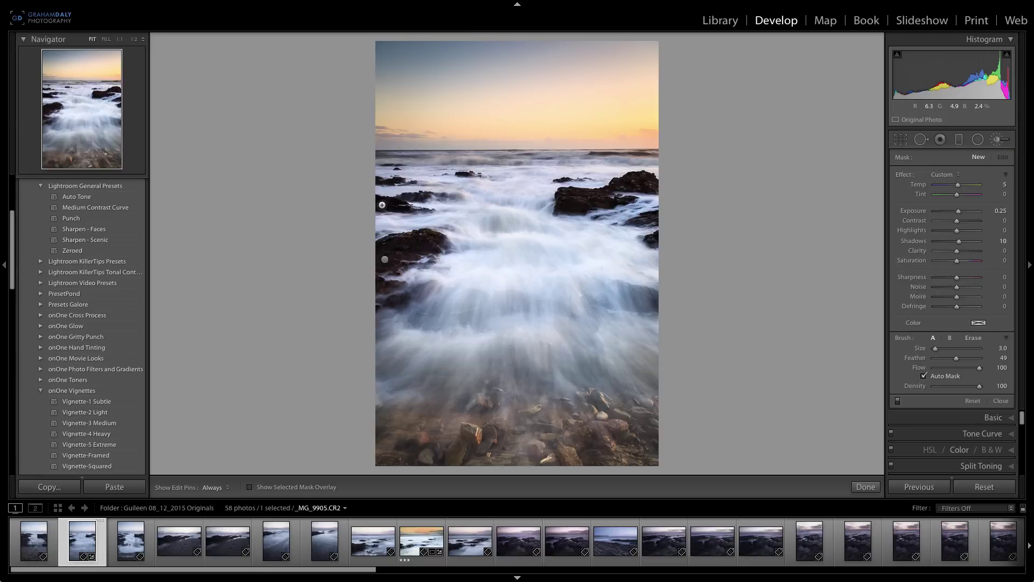
key(bracketleft)
key(bracketleft)
key(h)
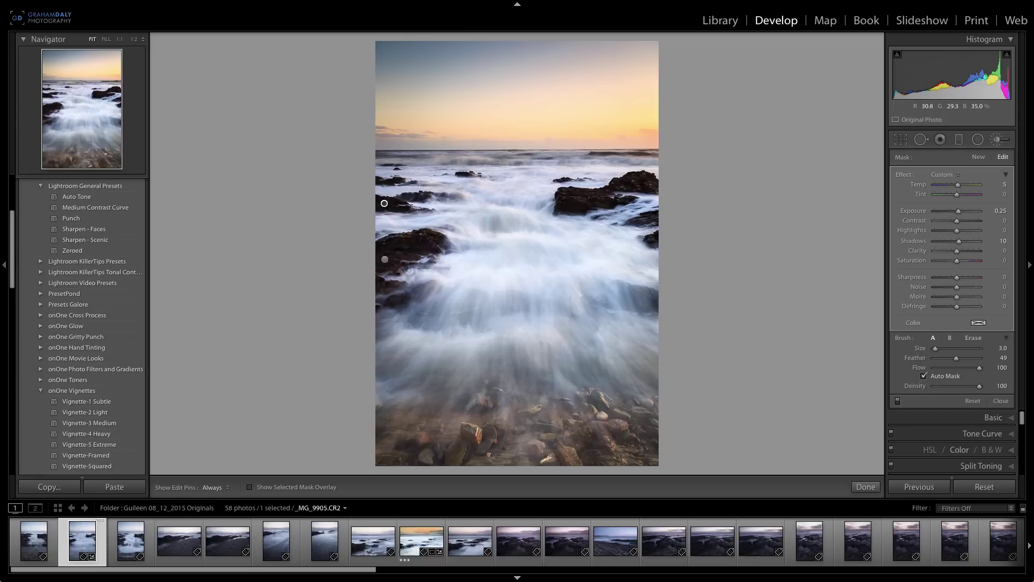
click(865, 486)
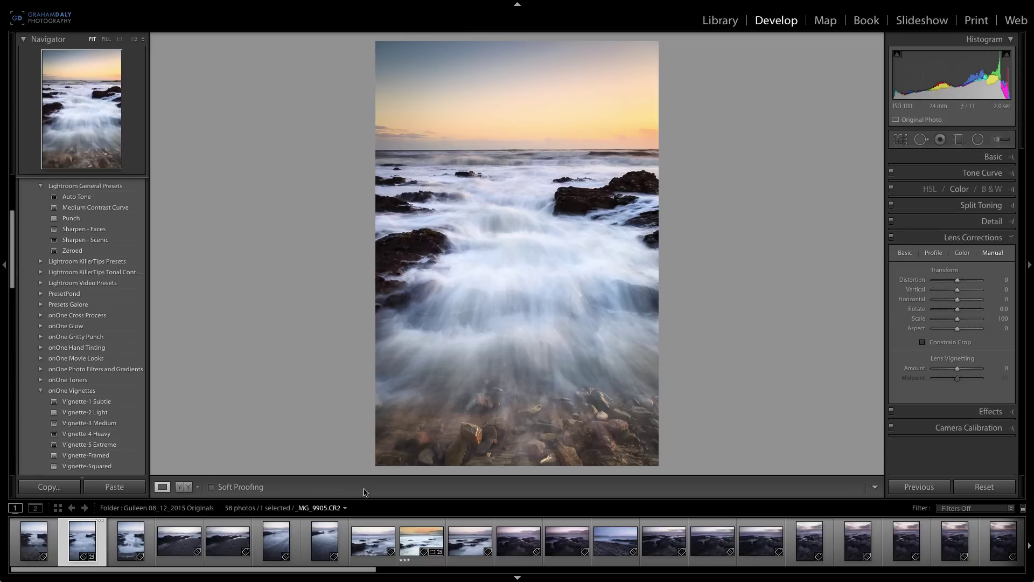
key(y)
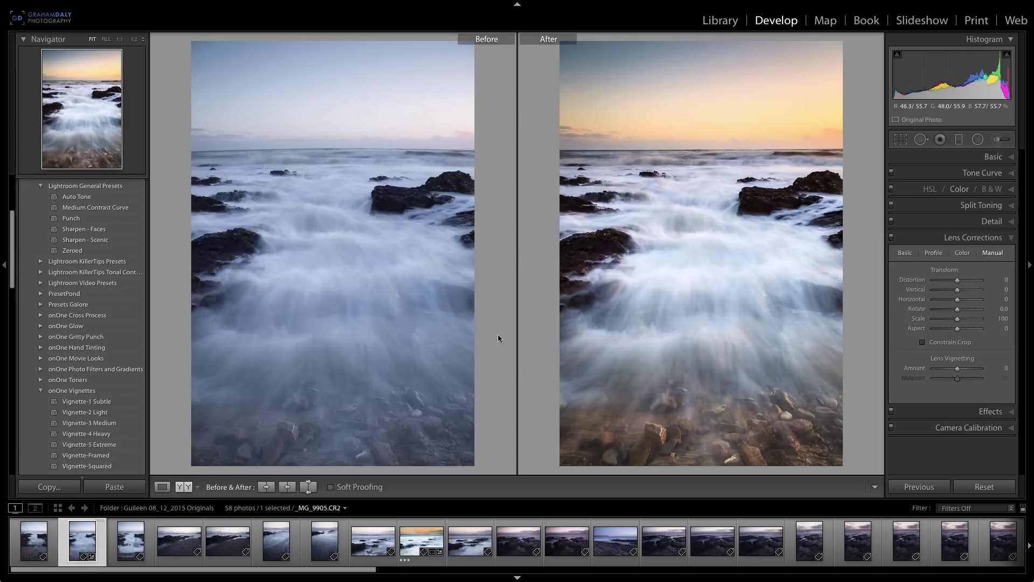